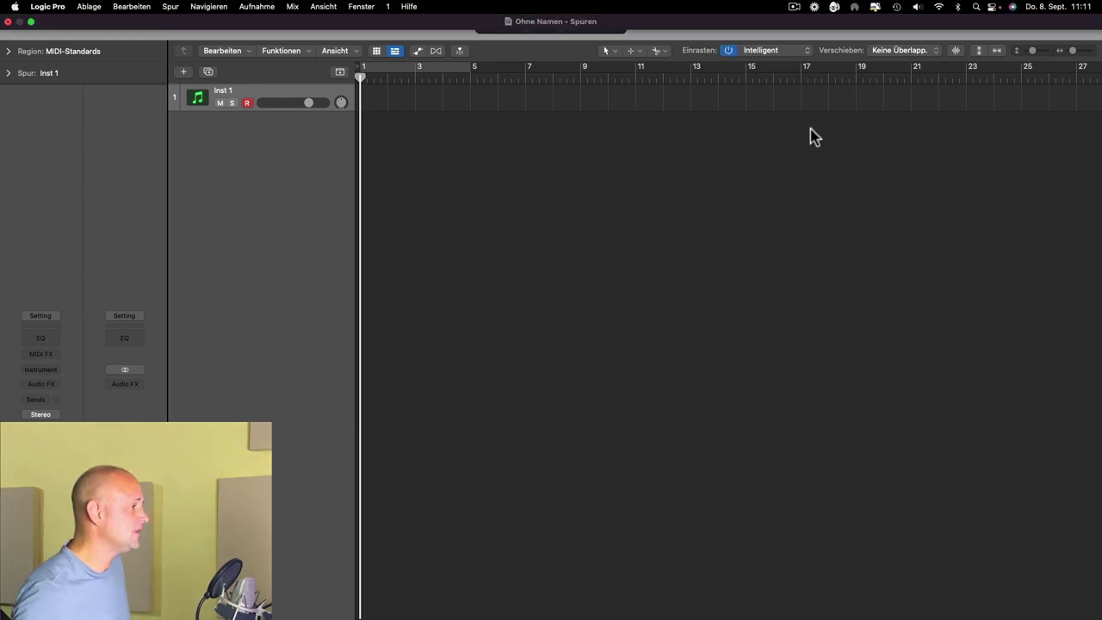
Step: Add loops 12-8 Acoustic Strum 01 to 03 and 12-8 Afro Cuban Conga 01 to new separate tracks, plus 12 String Dream 09 below them
left_click(1066, 20)
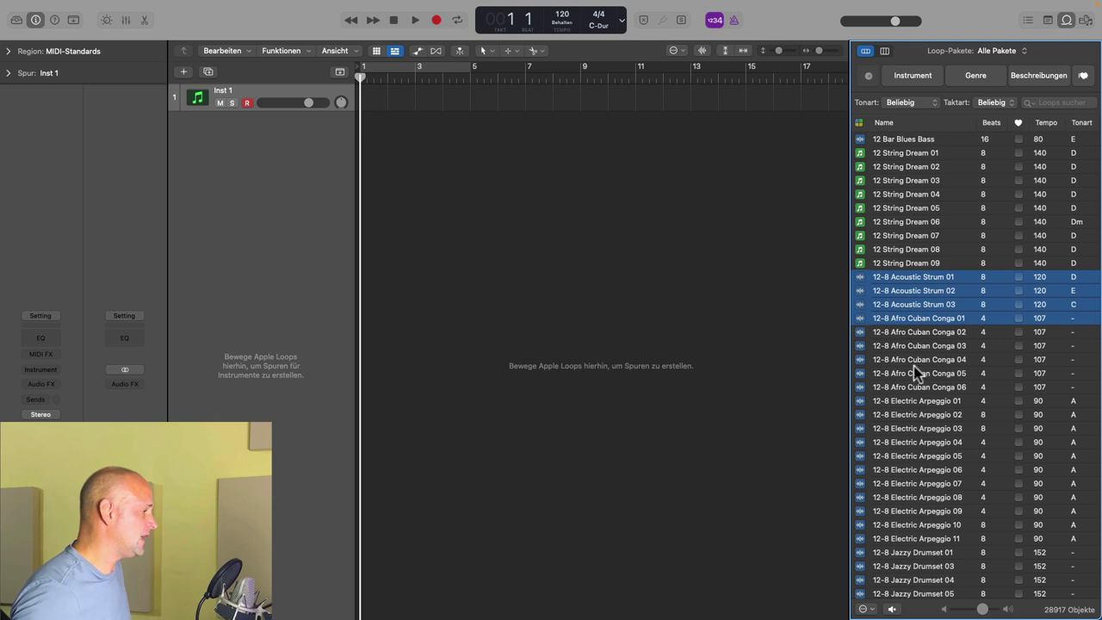
left_click_drag(900, 283, 358, 269)
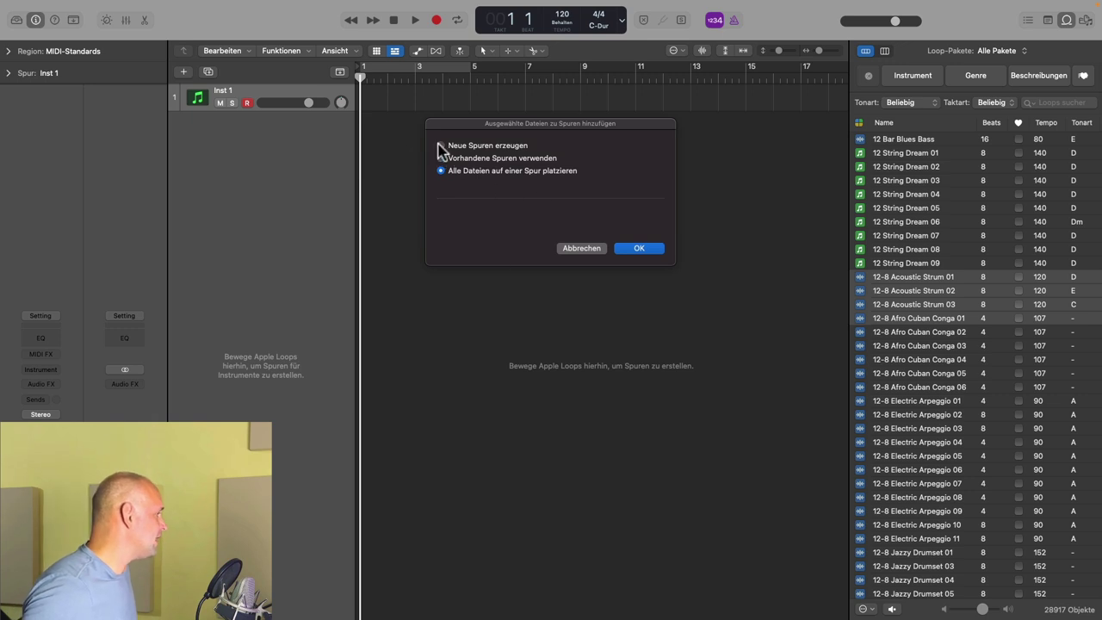
left_click(441, 145)
left_click(641, 249)
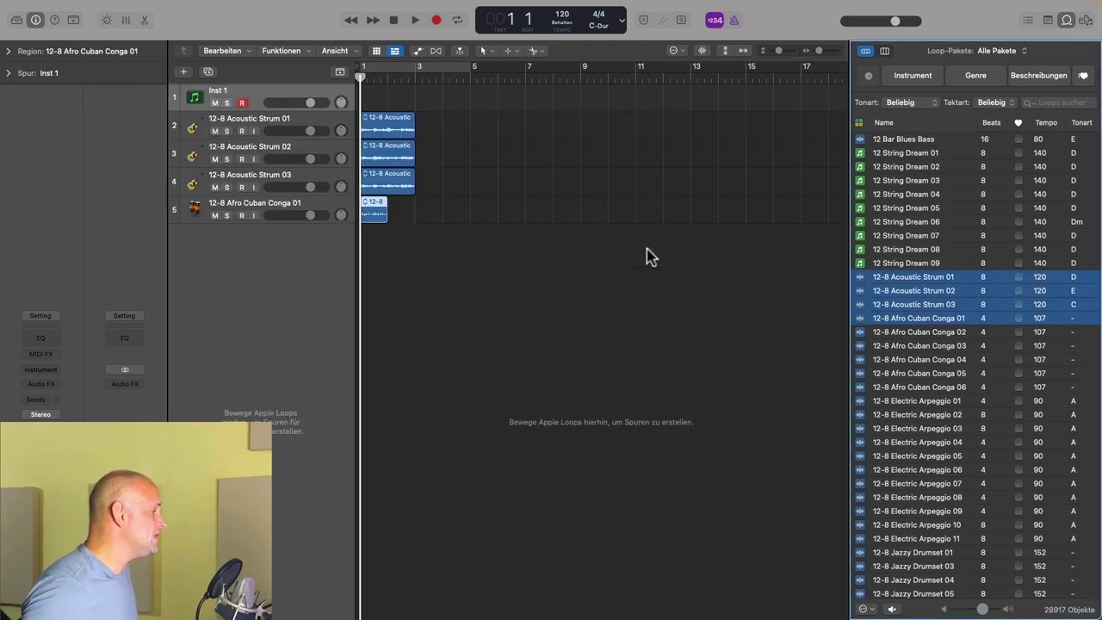
left_click(878, 265)
left_click_drag(887, 264, 365, 313)
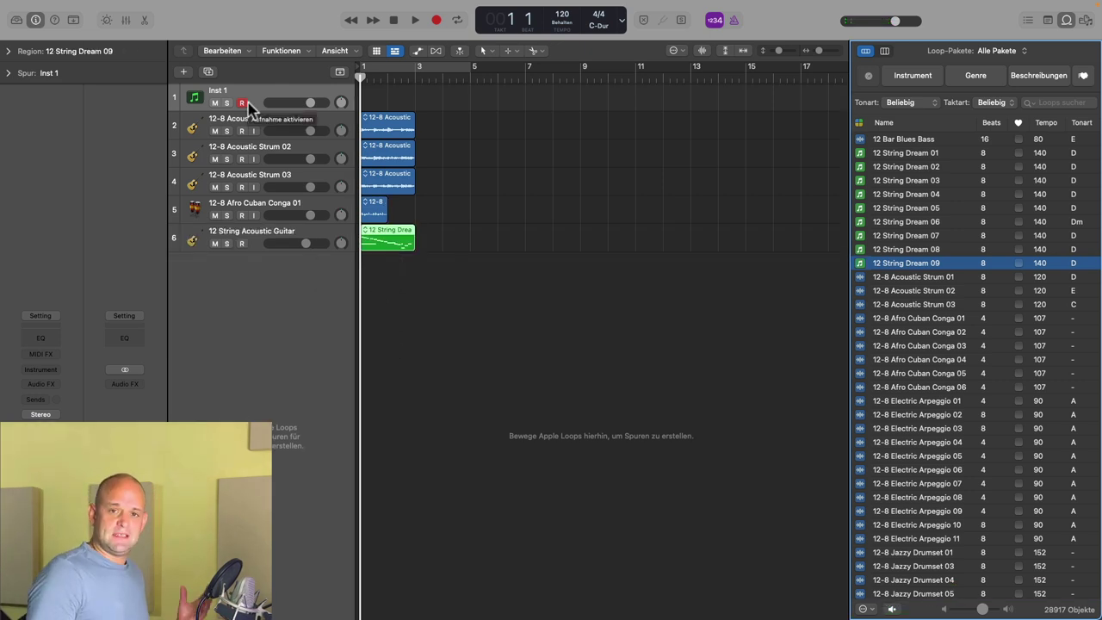
Step: Show the track type colour bars (Spurtyp-Farbbalken) in the track headers
right_click(175, 129)
mouse_move(174, 133)
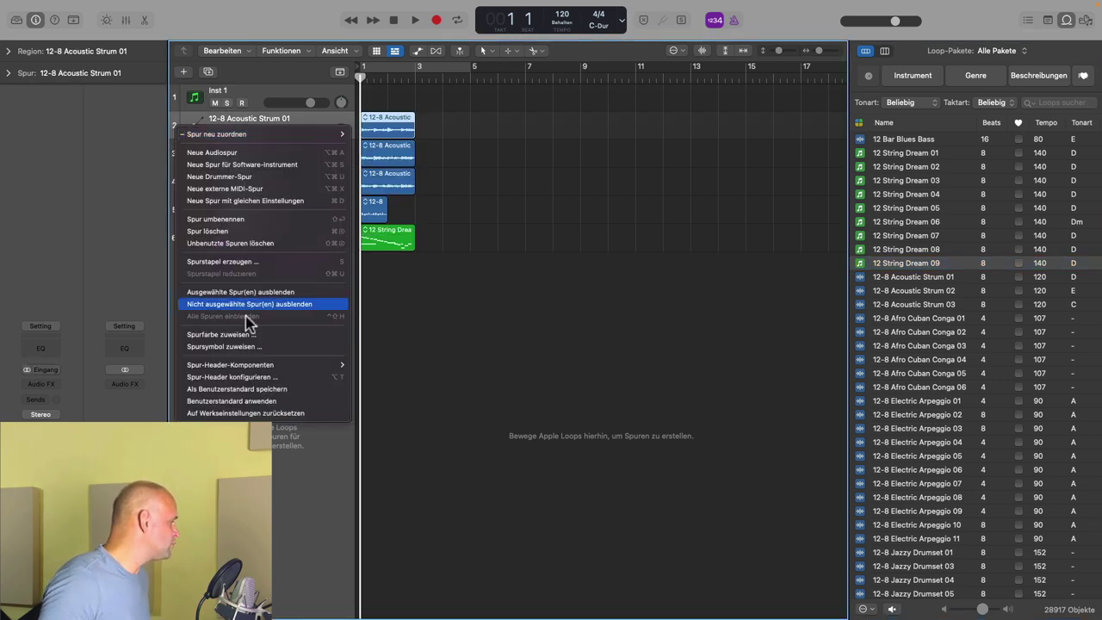
mouse_move(262, 368)
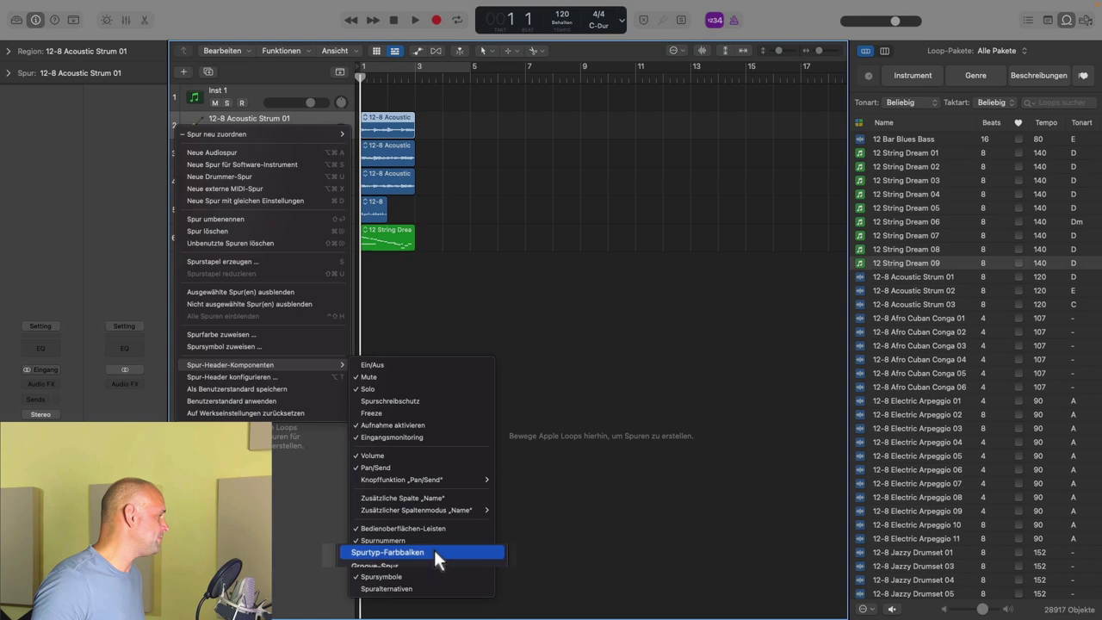
left_click(433, 550)
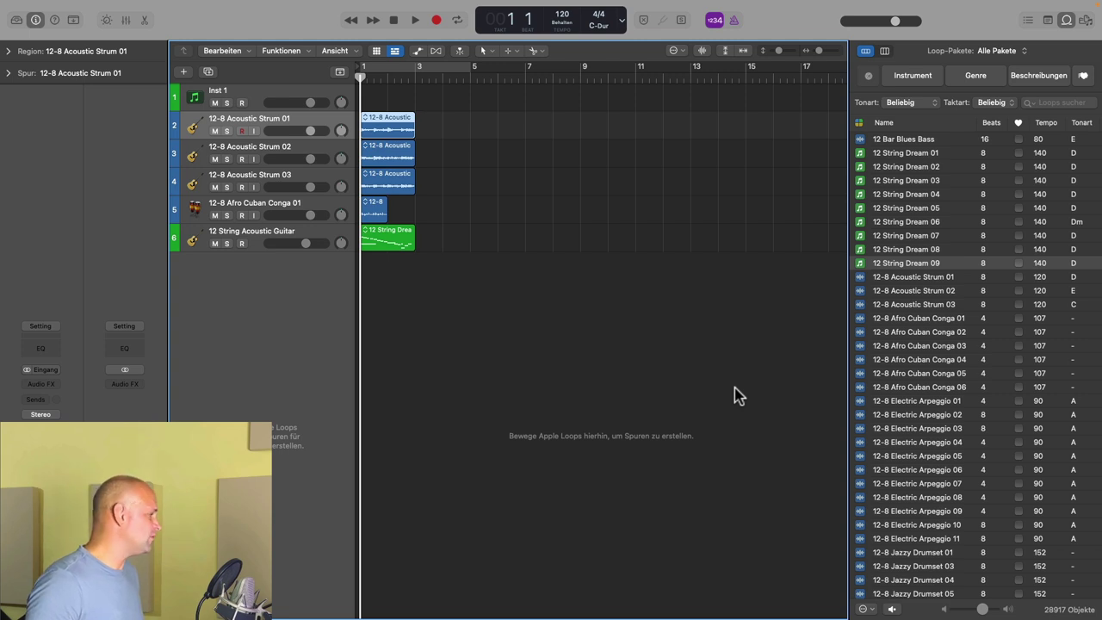
Step: Show the mixer and colour the 12-8 Acoustic Strum 01 channel red, changing it to yellow-green
key("x")
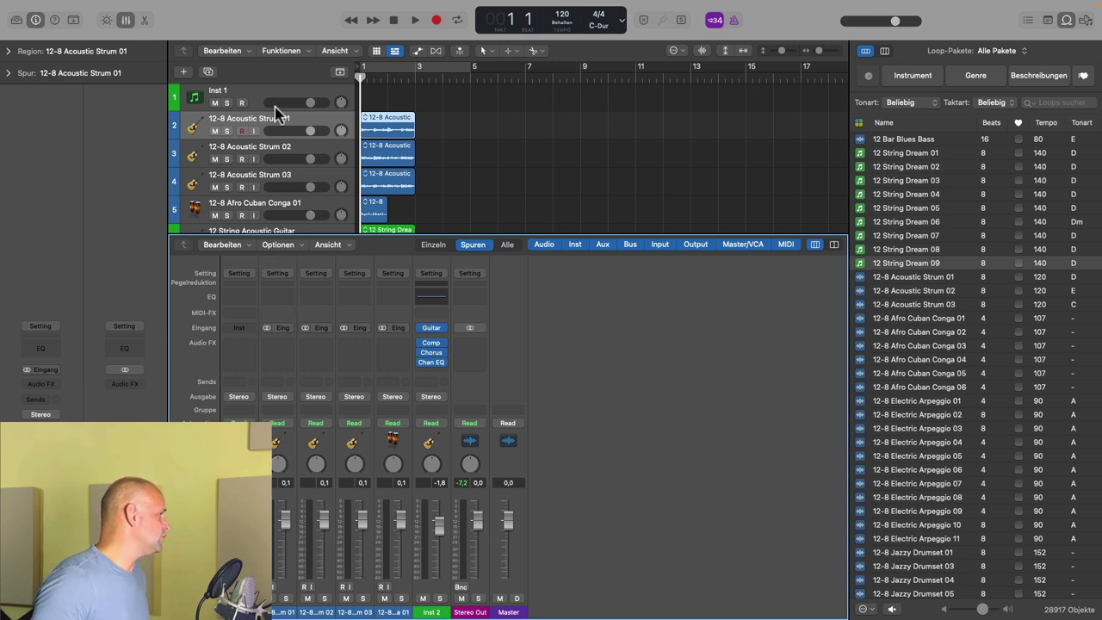
left_click(282, 613)
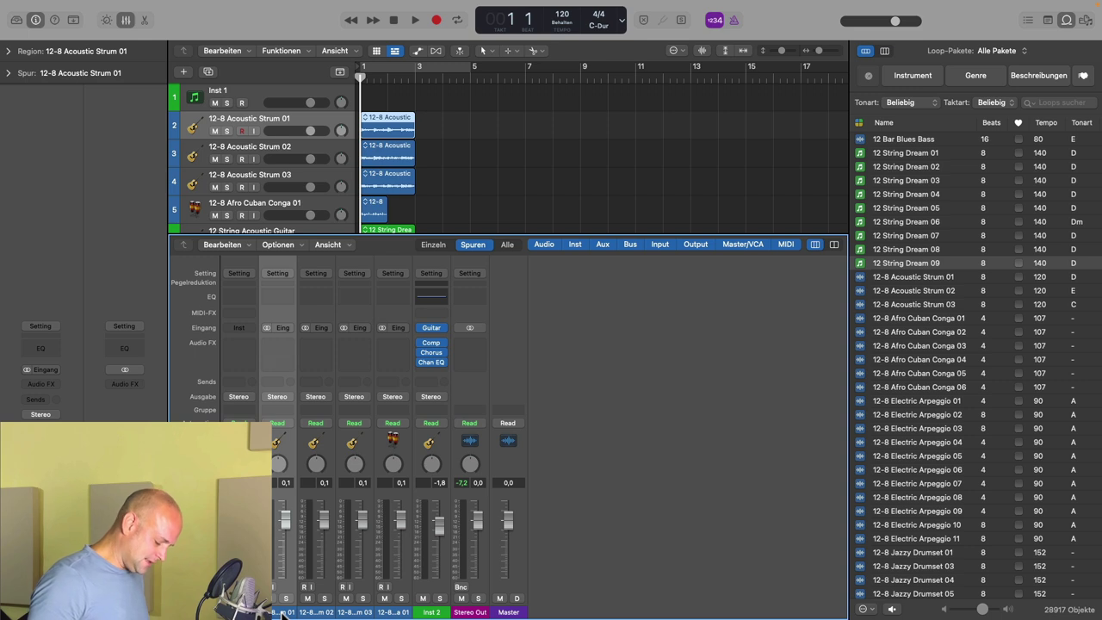
key("alt")
key("alt+c")
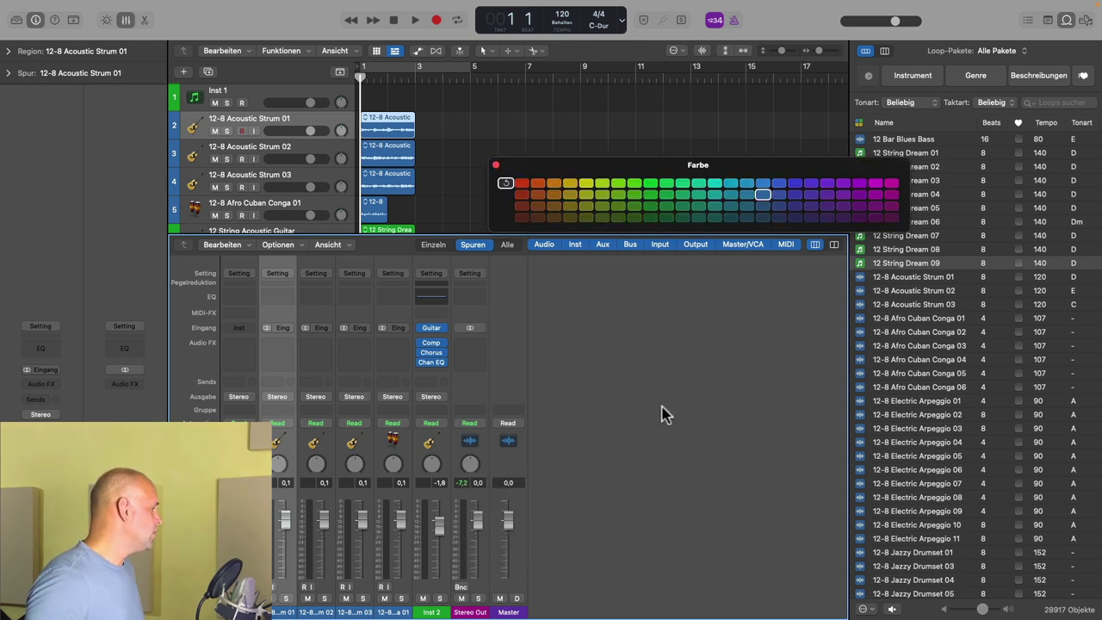
left_click(521, 185)
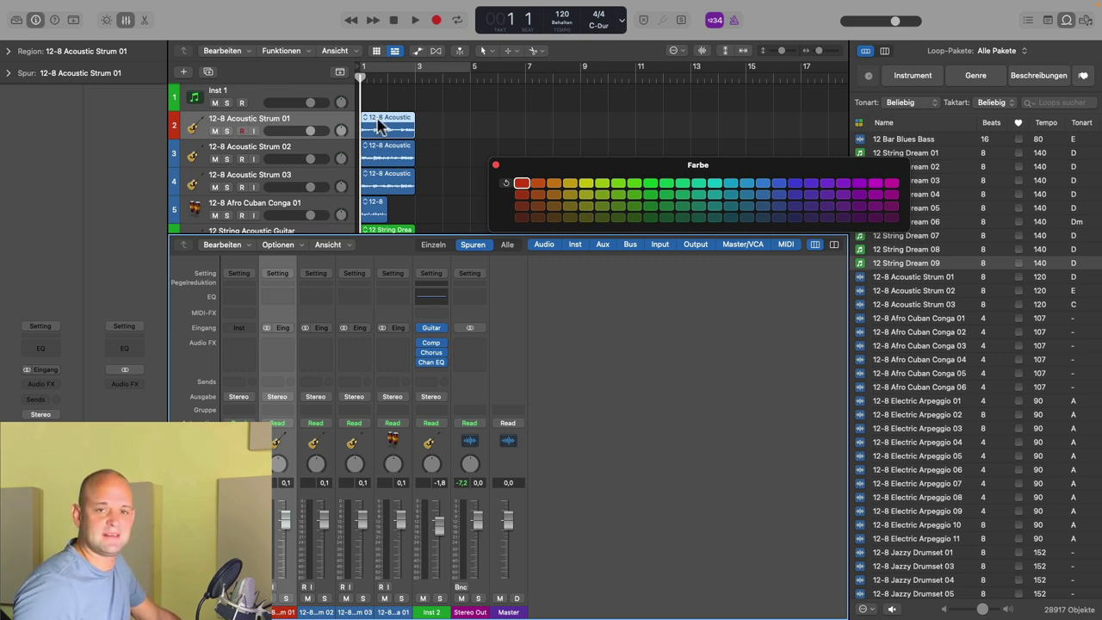
left_click(601, 184)
Step: Colour the 12-8 Acoustic Strum 02 and 03 channels orange-brown and the Afro Cuban Conga 01 channel magenta
left_click(318, 612)
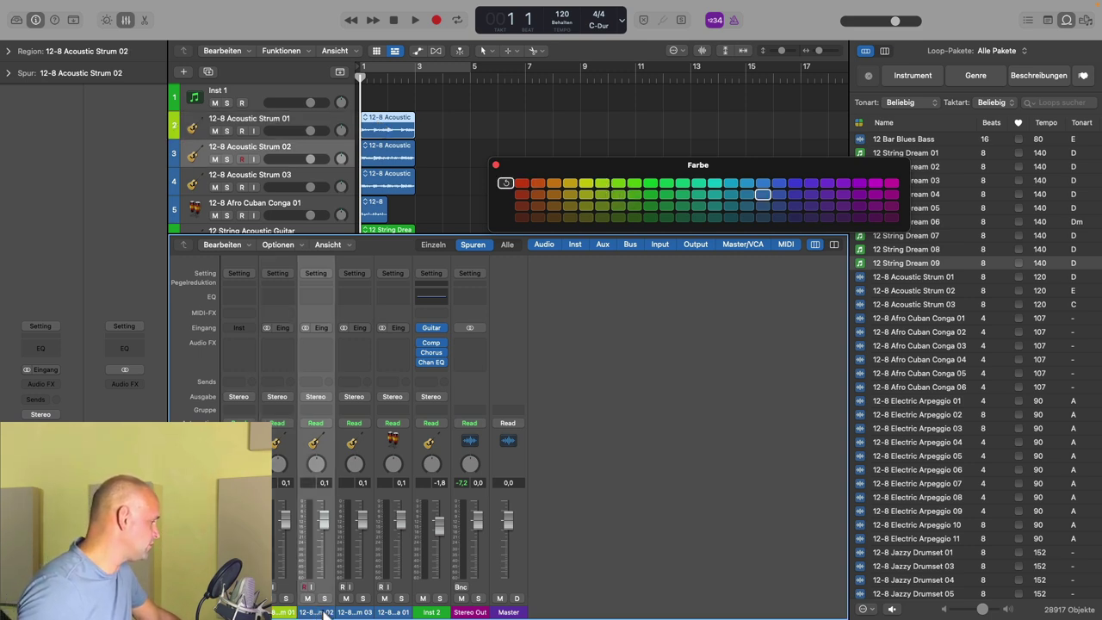
left_click(345, 612, "shift")
left_click(537, 194)
left_click(392, 612)
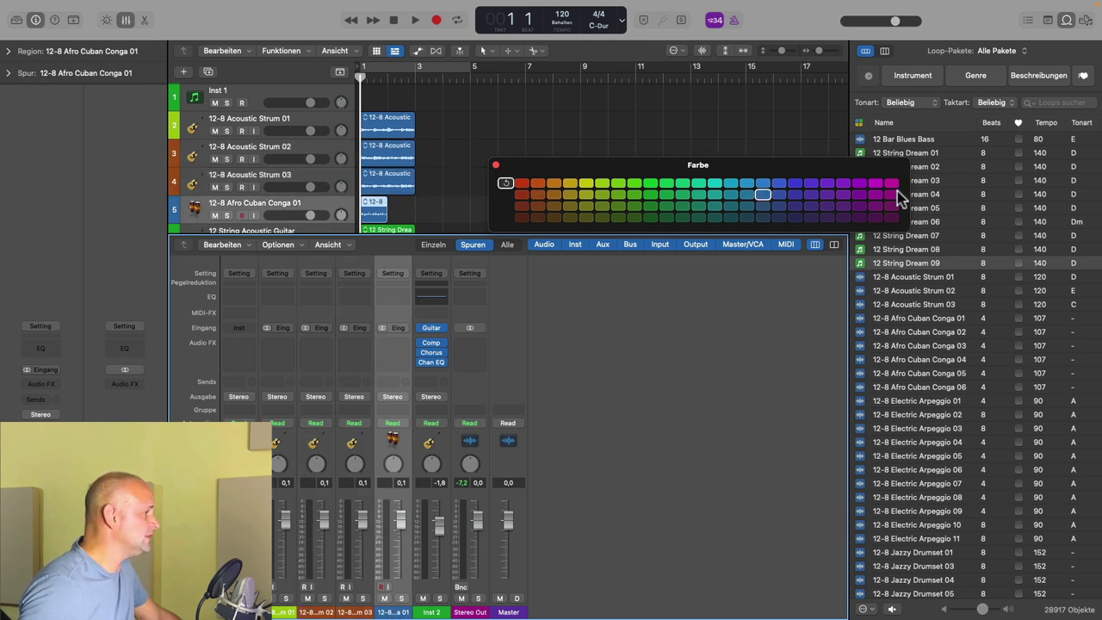
left_click(891, 183)
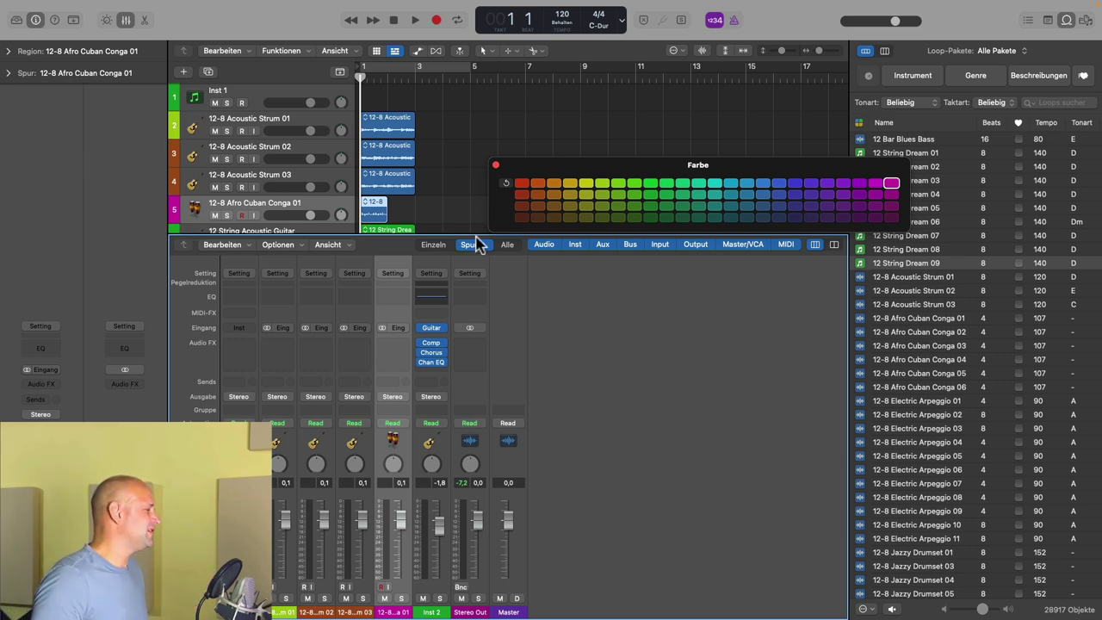
Step: Enlarge the tracks area, colour all regions by their track colour, and close the colour palette
left_click_drag(474, 233, 492, 340)
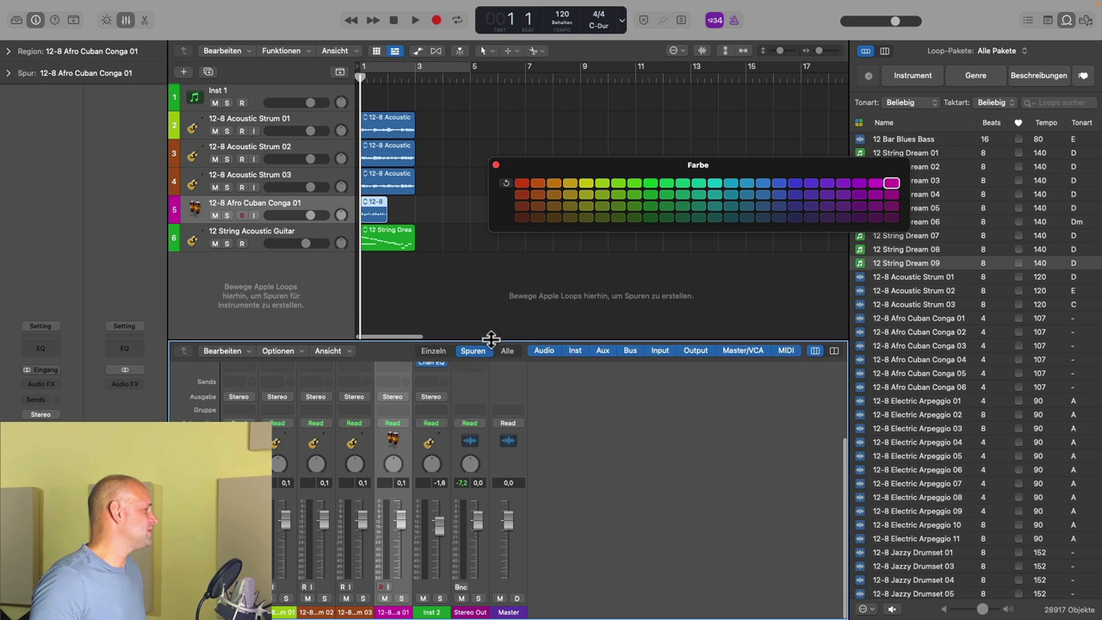
left_click(456, 286)
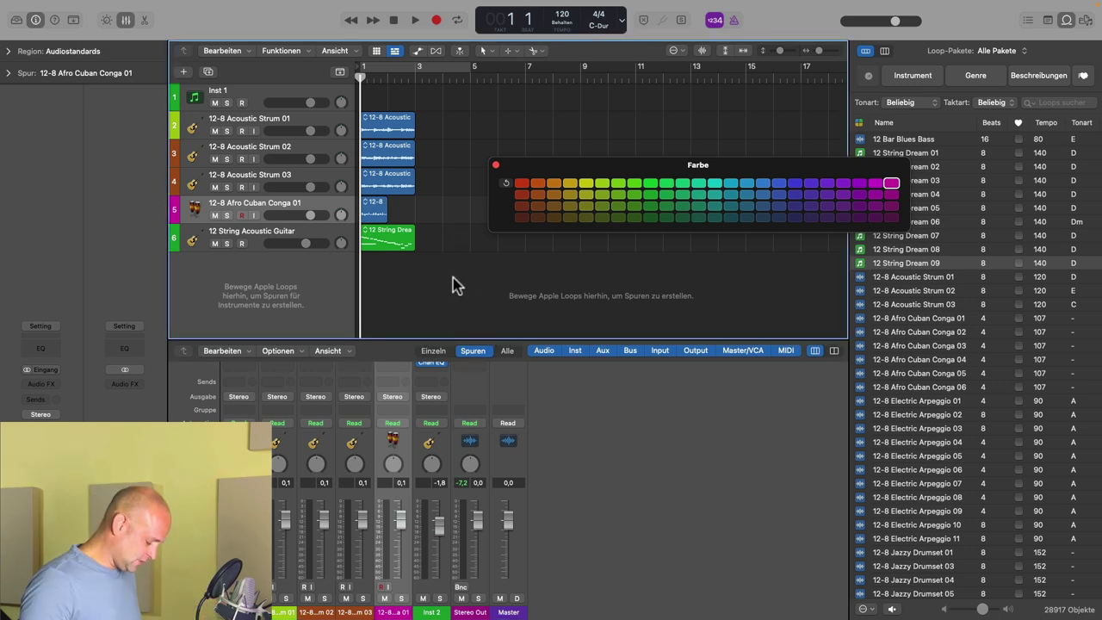
key("super+a")
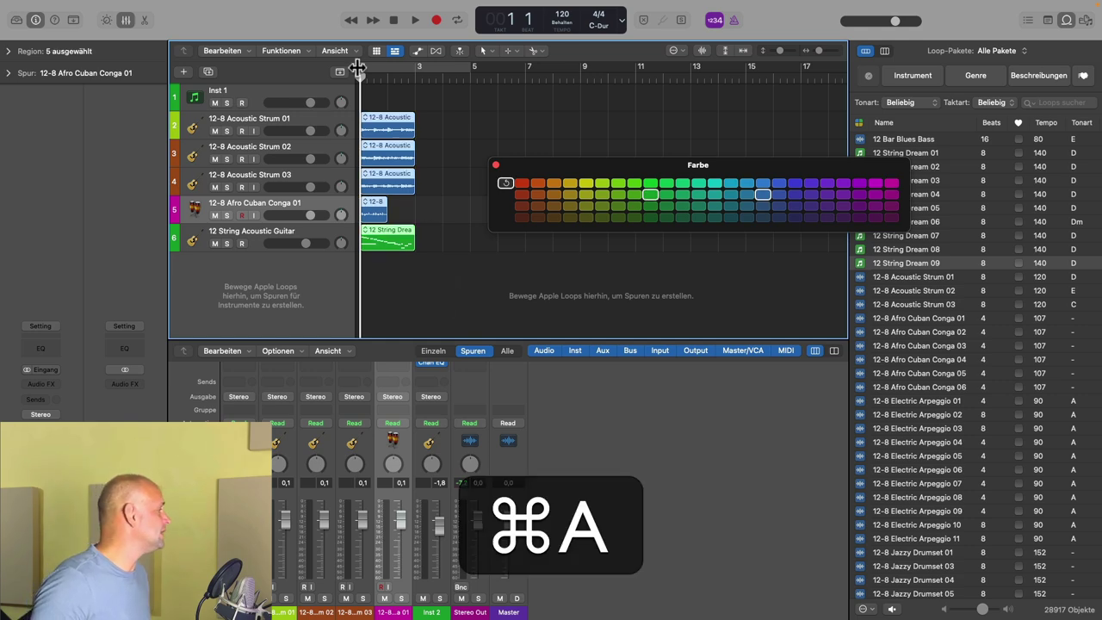
left_click(287, 51)
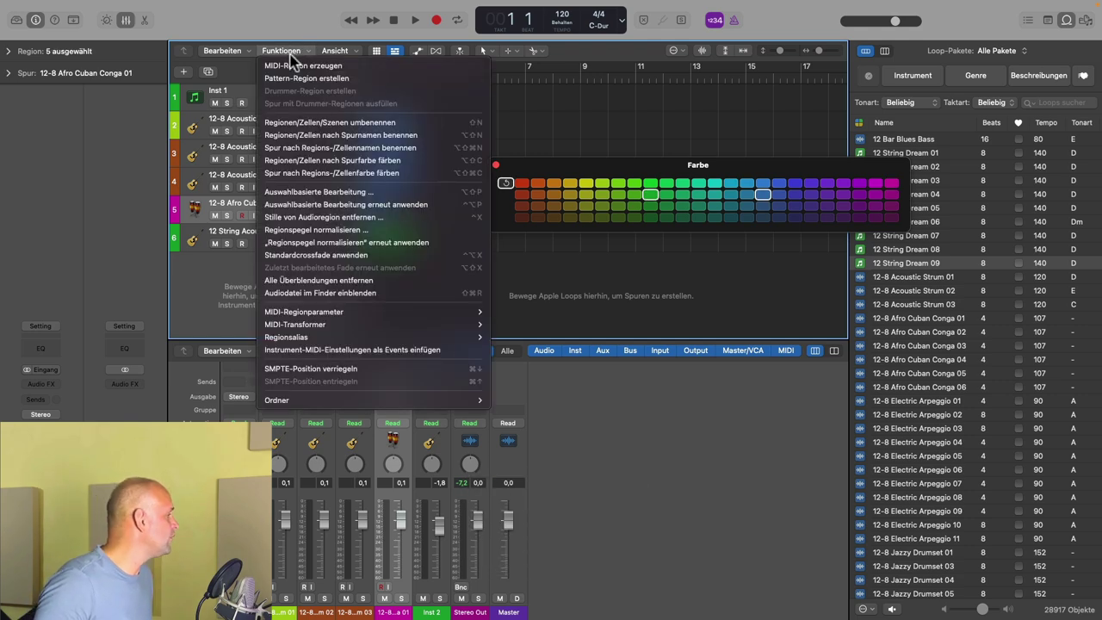
left_click(337, 161)
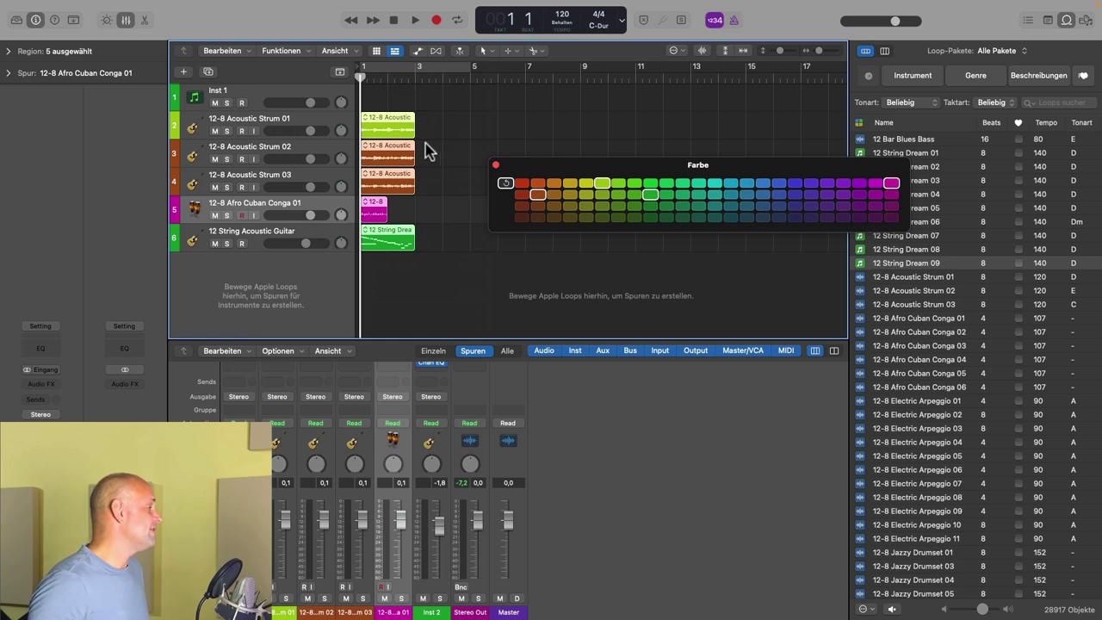
left_click(495, 165)
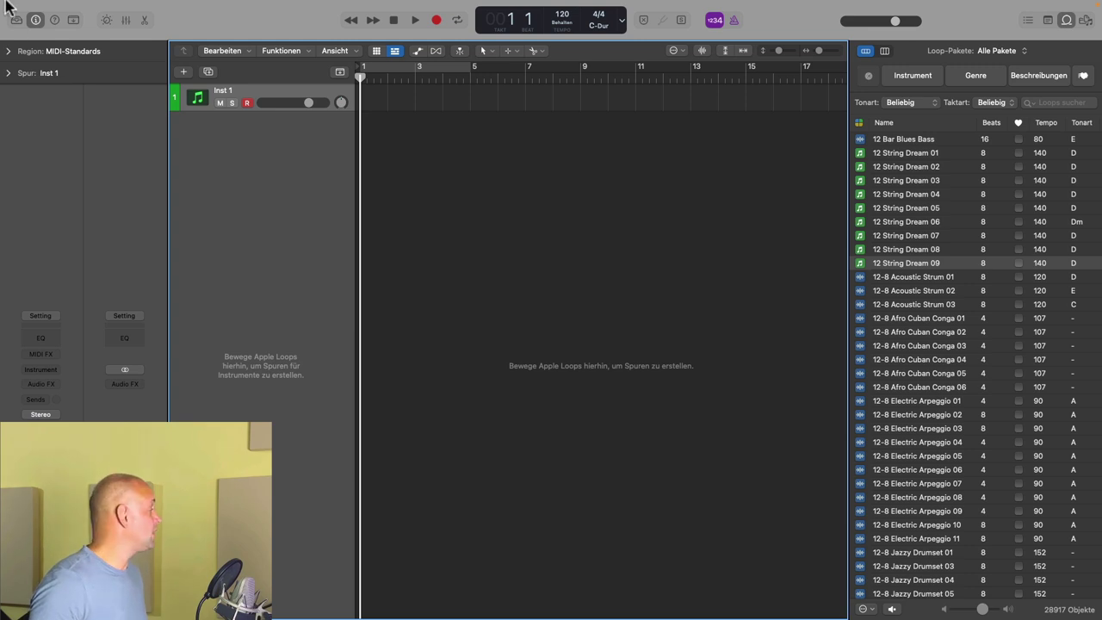
Step: In the display settings for tracks, set the track colour (Spurfarbe) to Automatisch zuweisen – 24 Farben
mouse_move(10, 7)
left_click(52, 7)
mouse_move(65, 45)
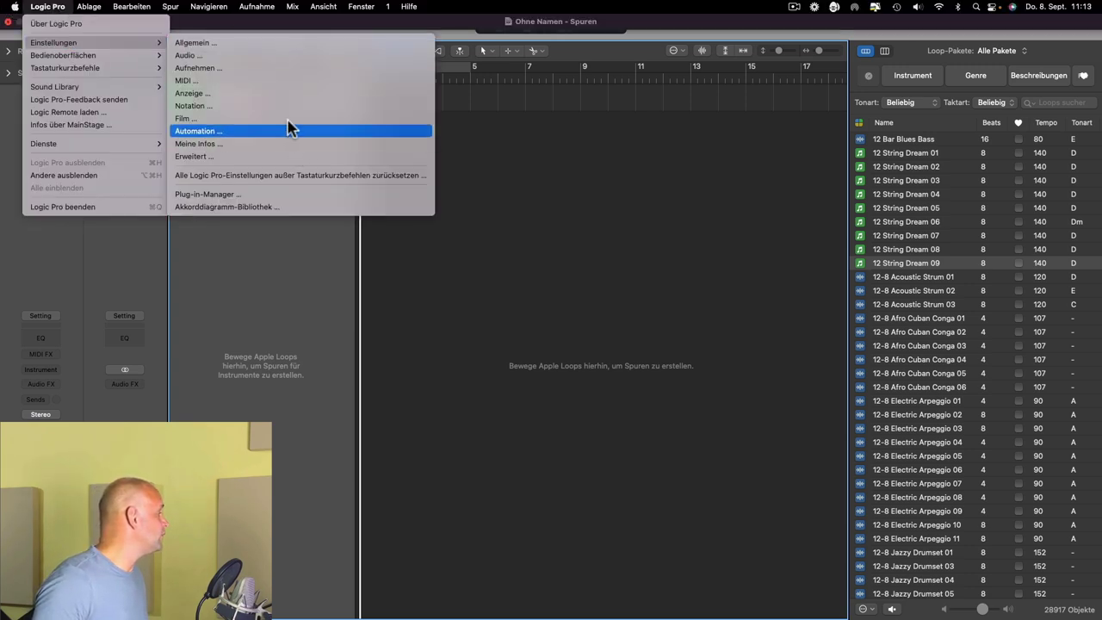
left_click(278, 94)
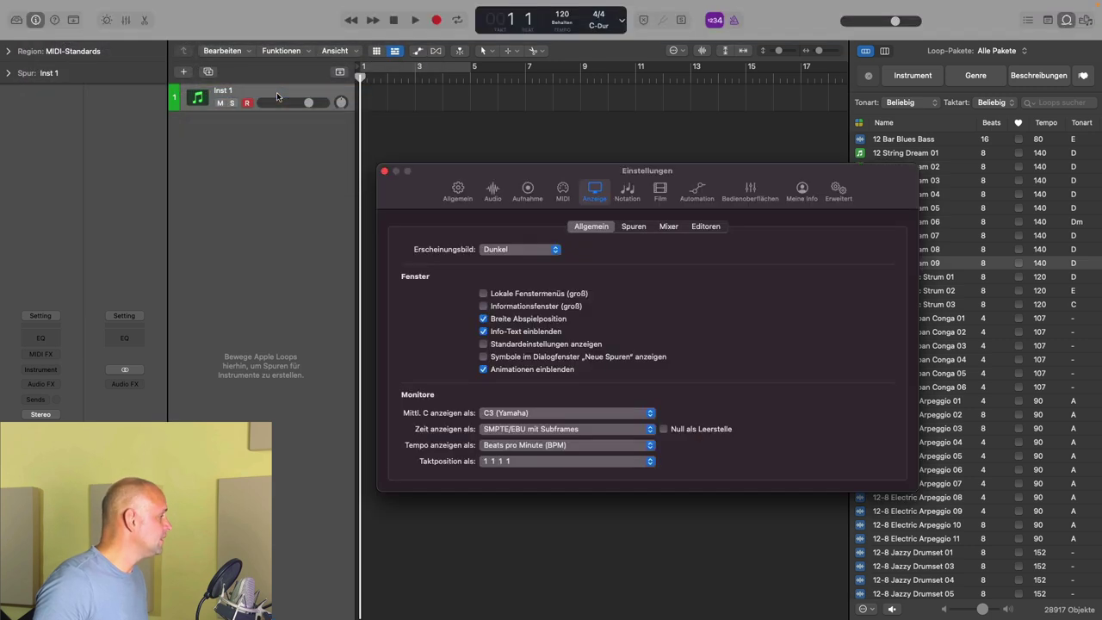
left_click(637, 228)
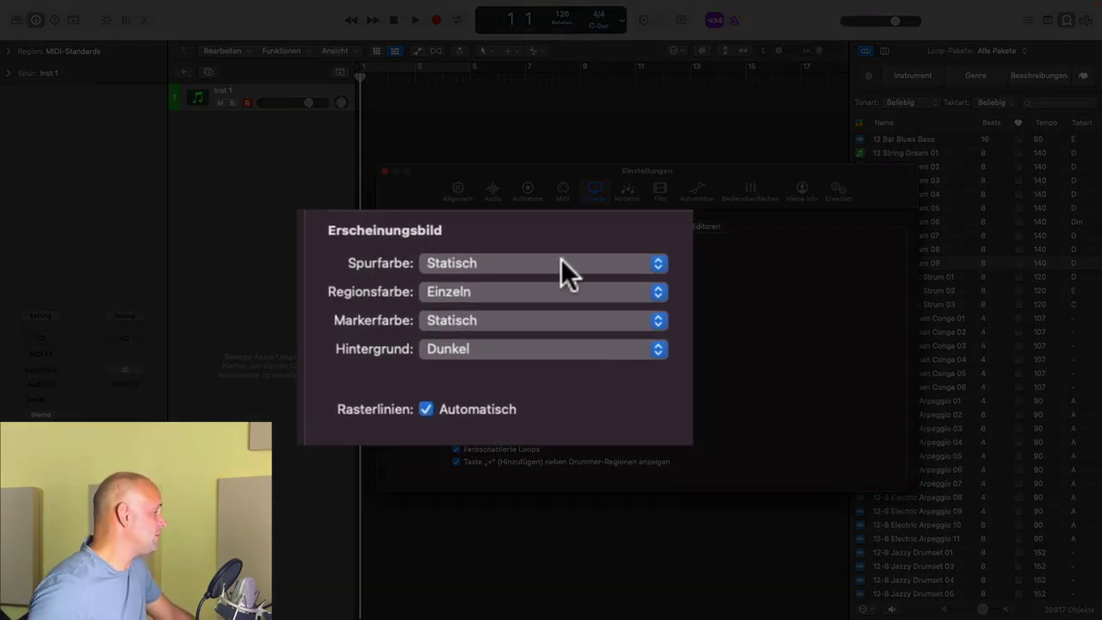
left_click(656, 263)
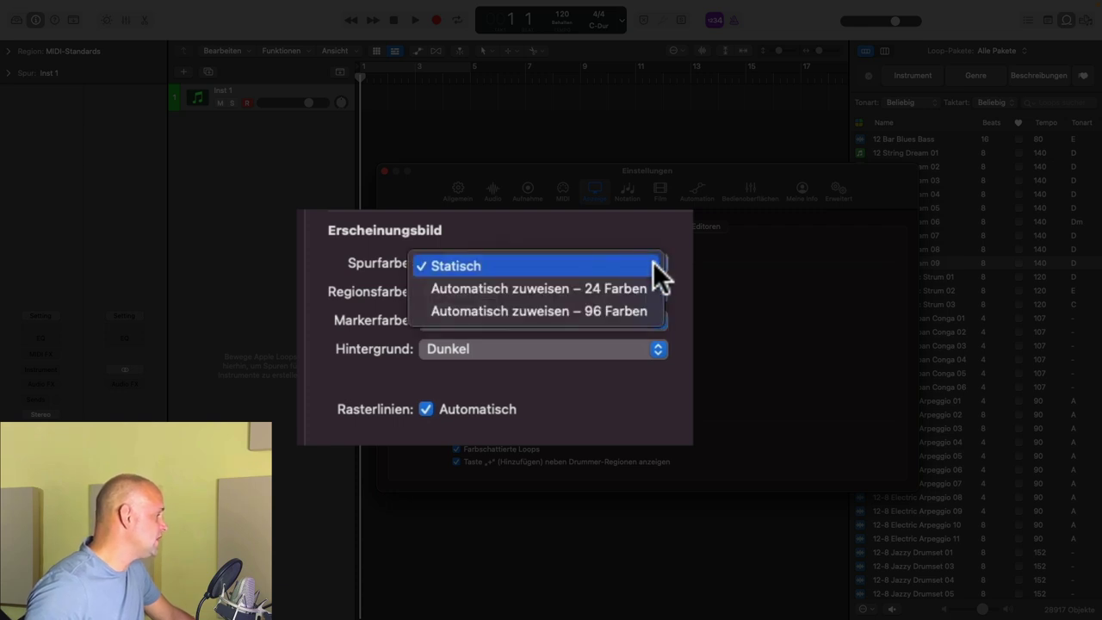
left_click(481, 287)
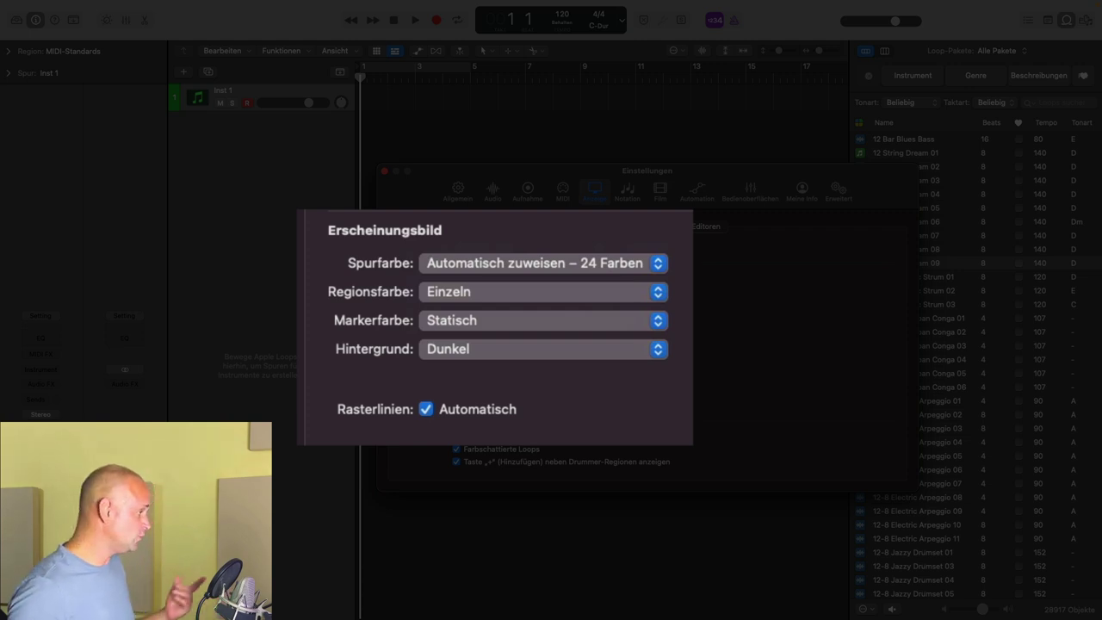
left_click(601, 267)
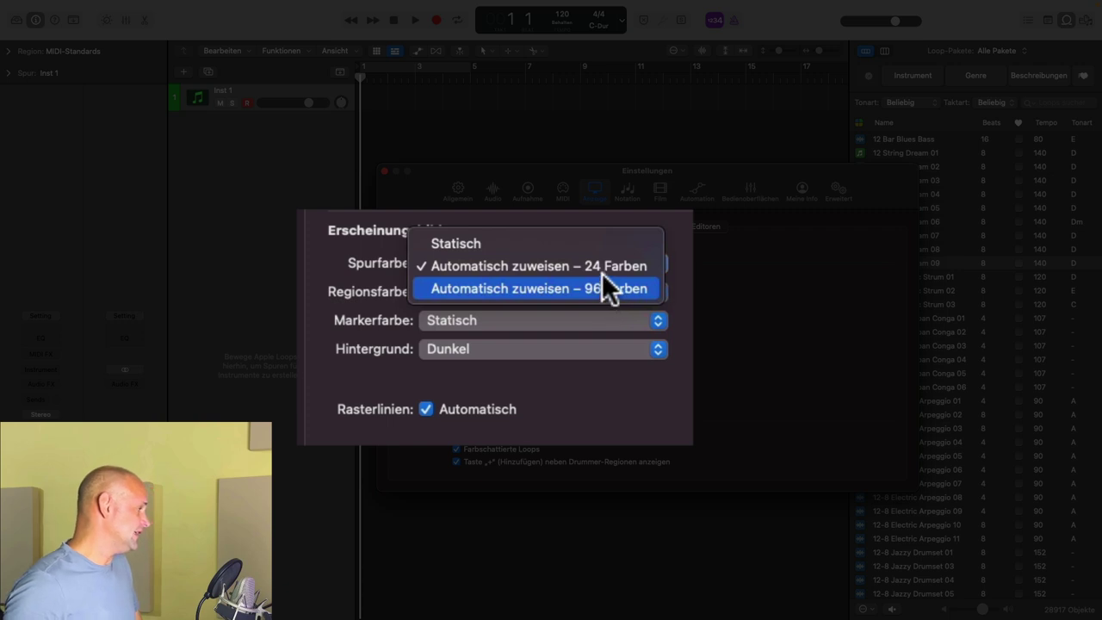
left_click(604, 265)
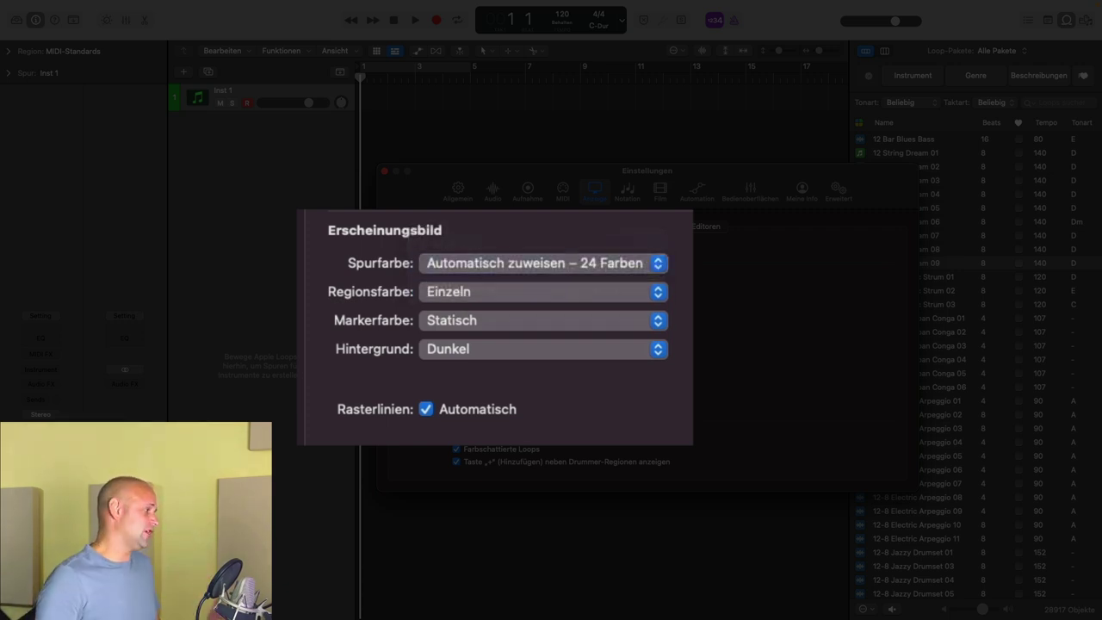
Step: Set the region colour (Regionsfarbe) to Wie Spurfarbe and the marker colour (Markerfarbe) to Automatisch zuweisen – 24 Farben
left_click(657, 294)
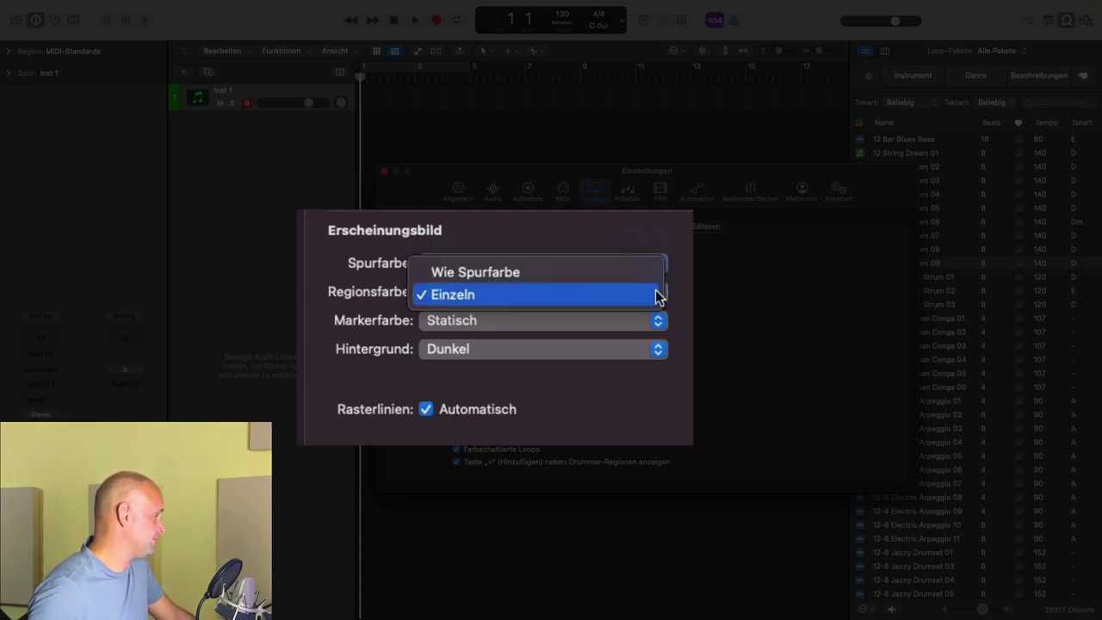
left_click(475, 270)
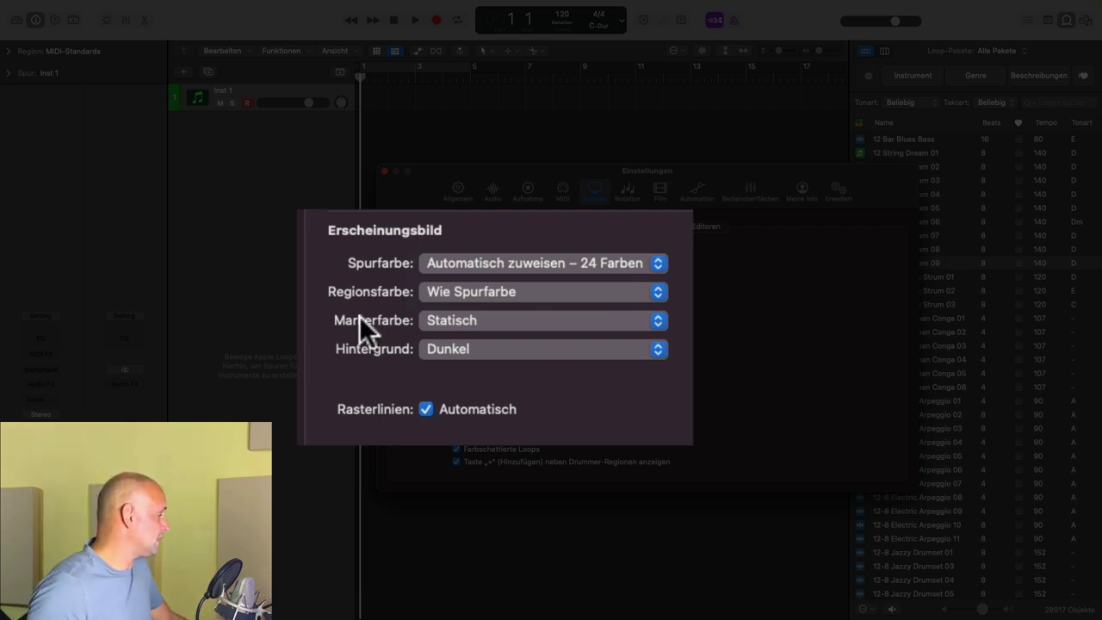
left_click(659, 321)
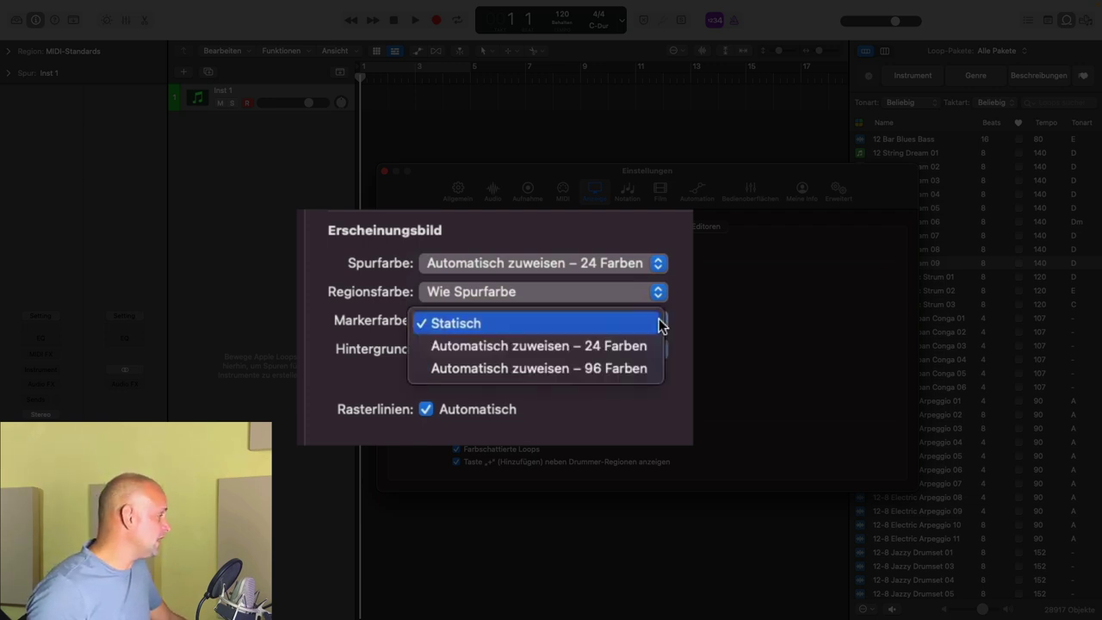
left_click(505, 345)
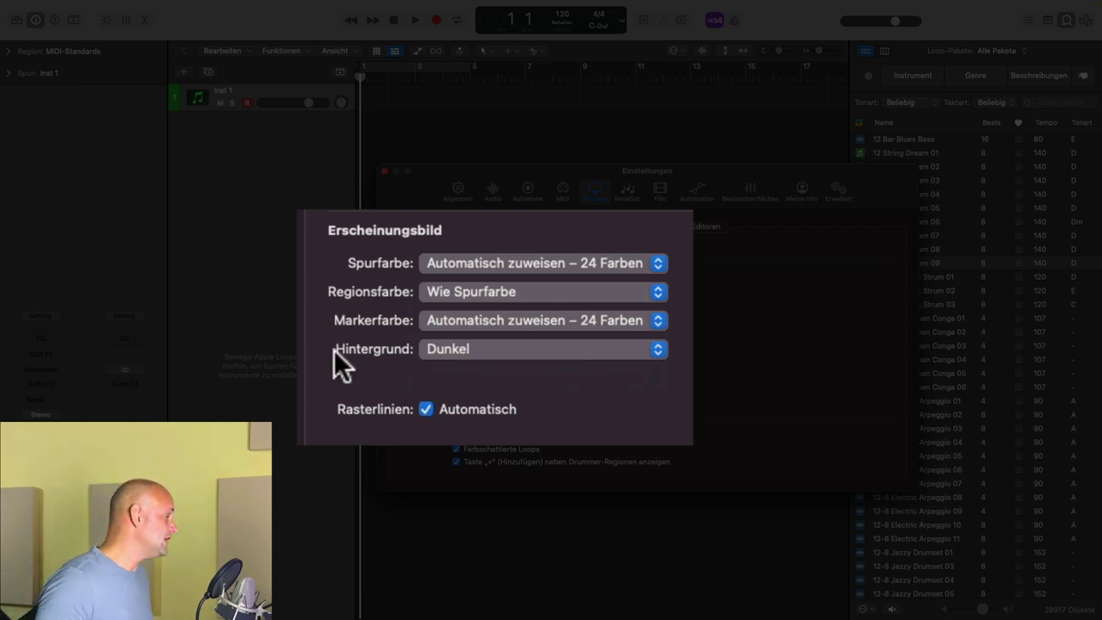
Step: Try the light background option Hell for the tracks area and set it back to Dunkel
left_click(626, 345)
left_click(574, 365)
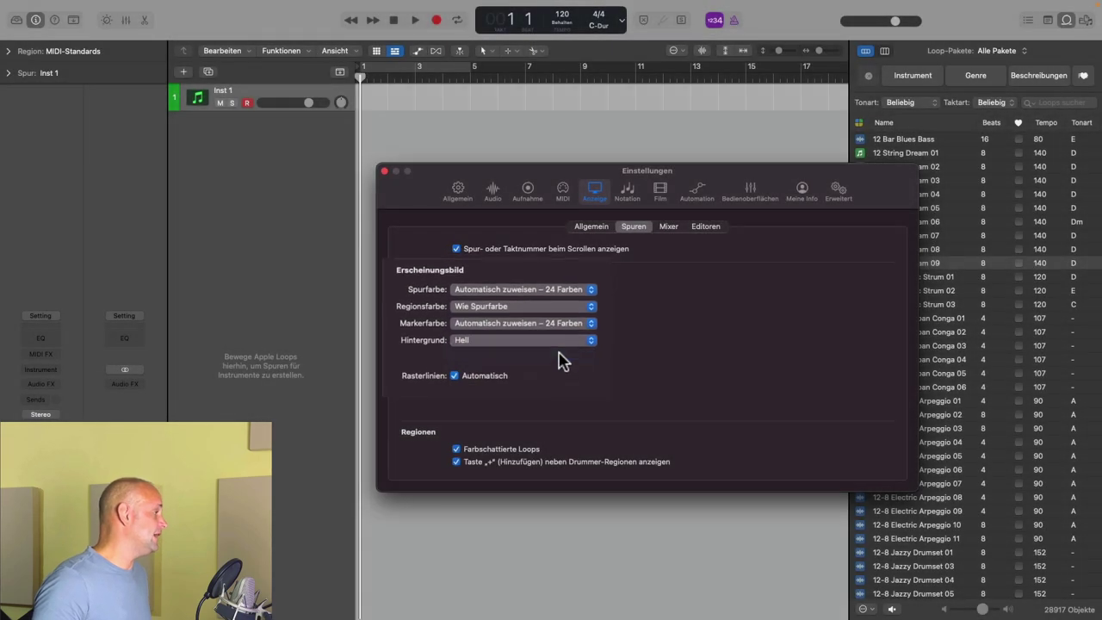
left_click(585, 341)
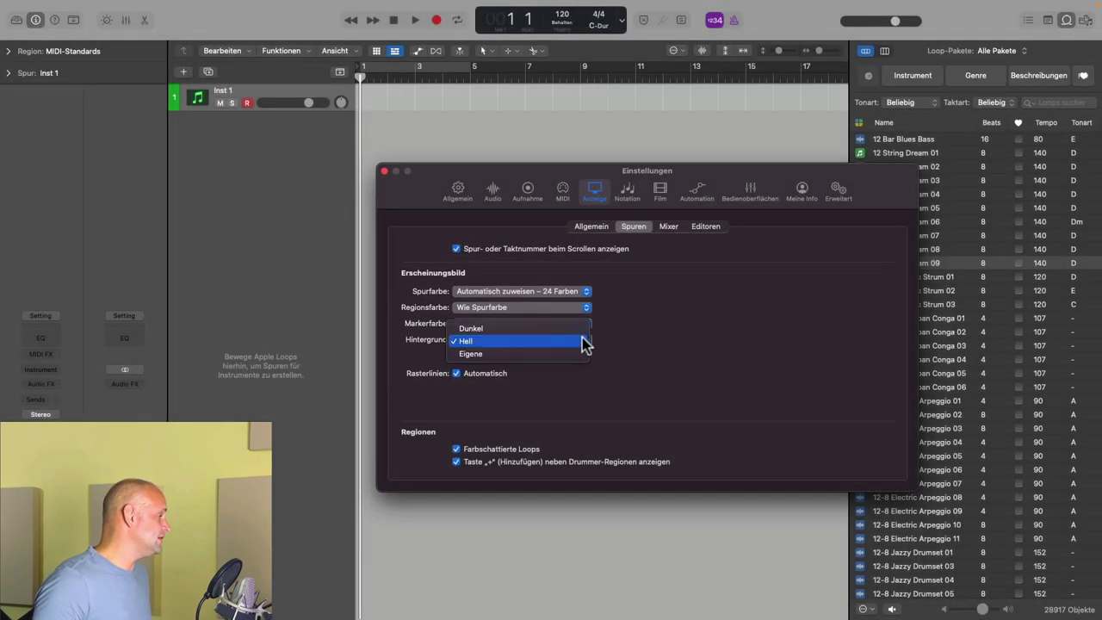
left_click(555, 329)
Step: Set the tracks background (Hintergrund) to Eigene and make its brightness slightly lighter
left_click(587, 342)
left_click(511, 366)
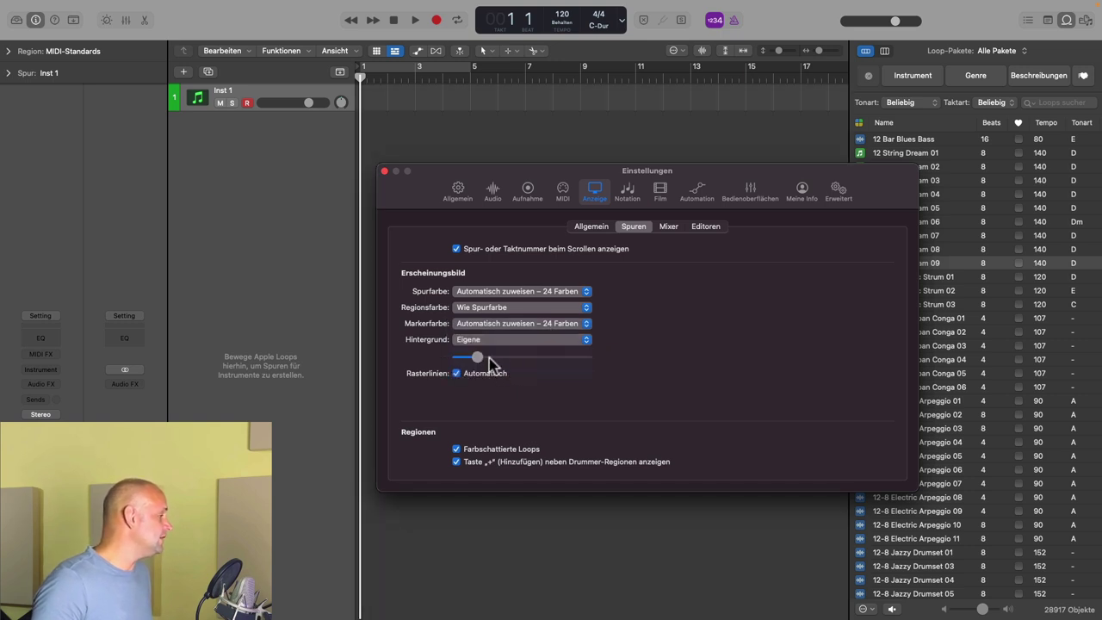
mouse_move(480, 360)
left_mouse_down()
mouse_move(541, 359)
mouse_move(466, 359)
mouse_move(497, 359)
left_mouse_up()
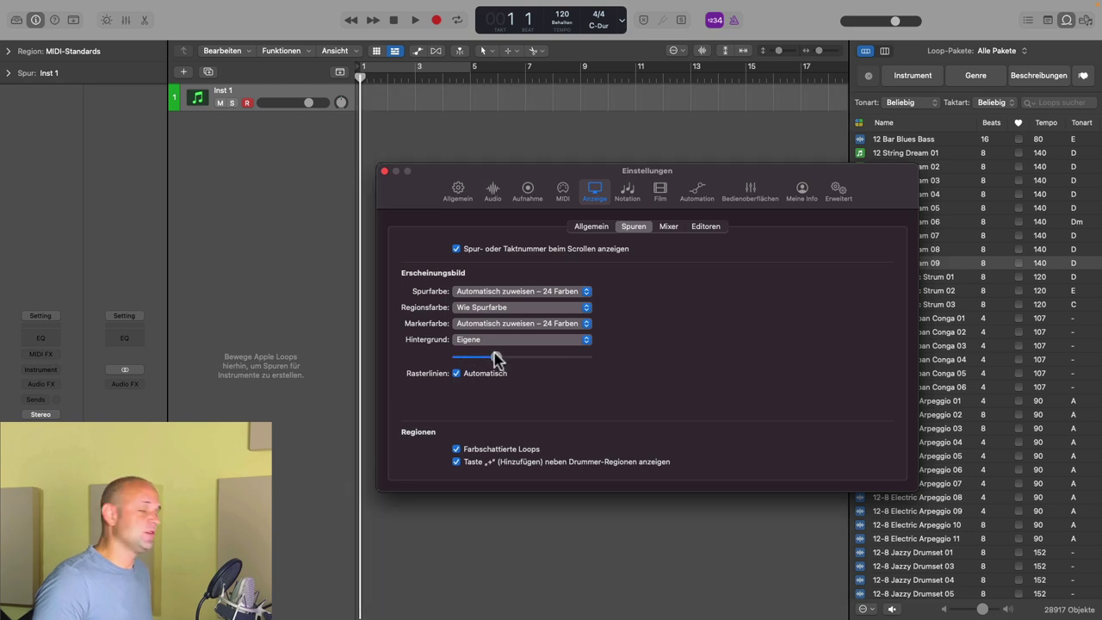
Step: Set the tracks background (Hintergrund) to Dunkel and close the settings window
left_click(586, 339)
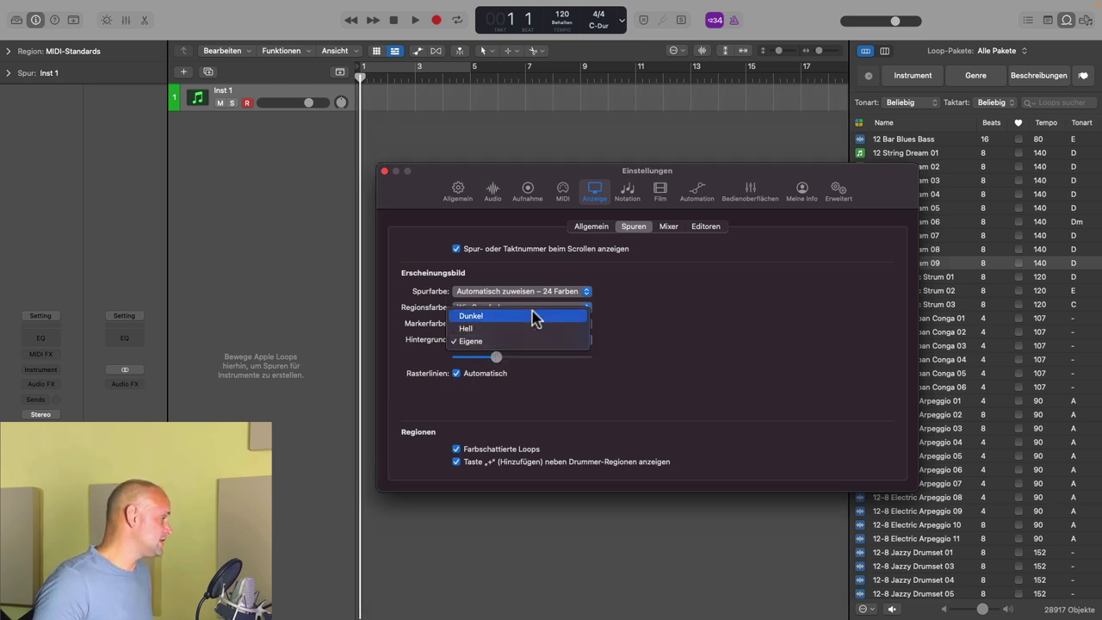
left_click(518, 315)
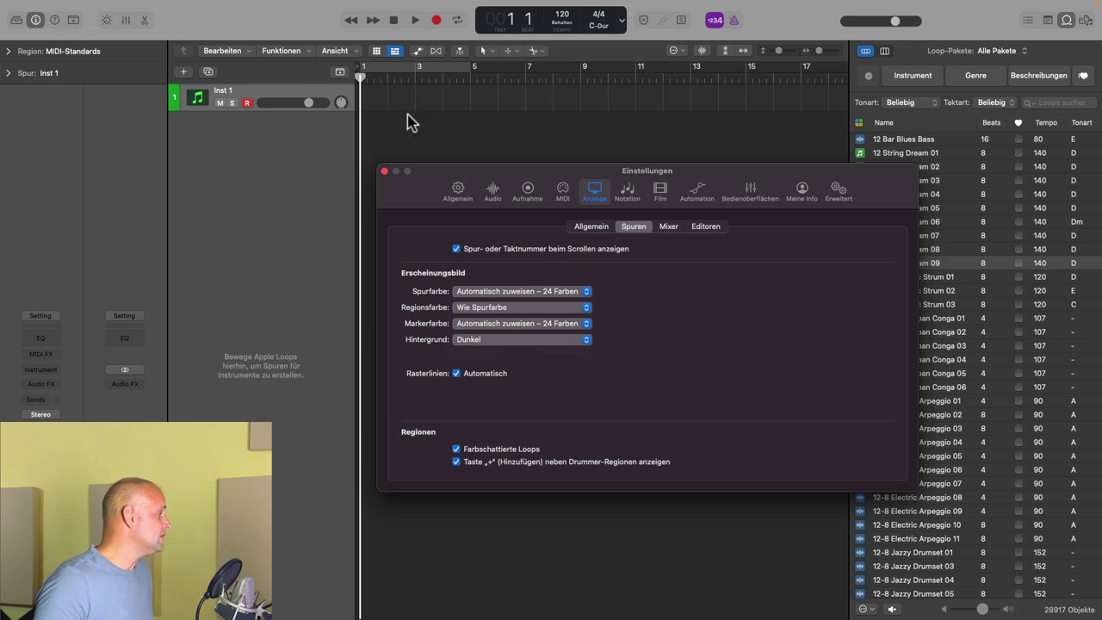
left_click(386, 172)
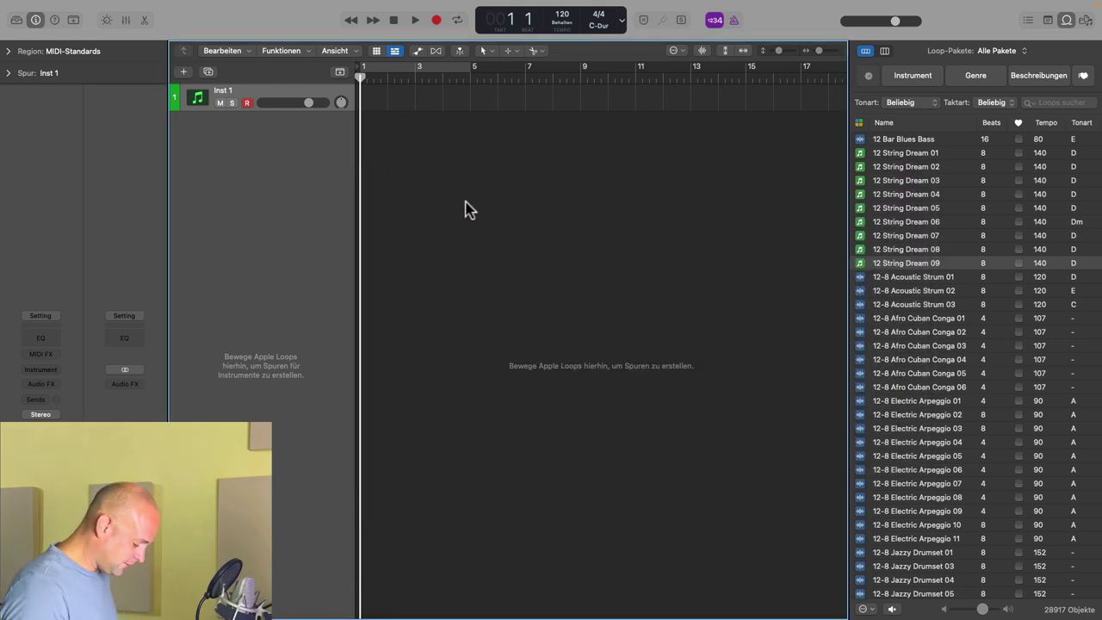
Step: Create 24 new audio tracks and reduce the track height so that more tracks fit in view
key("alt+super+n")
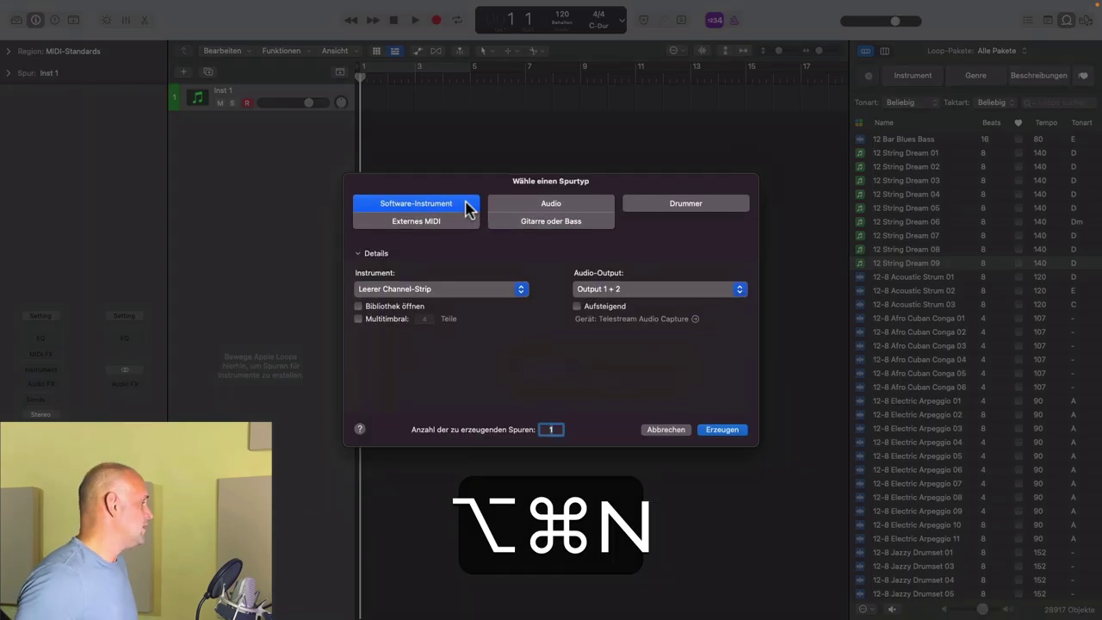
left_click(548, 204)
key("BackSpace")
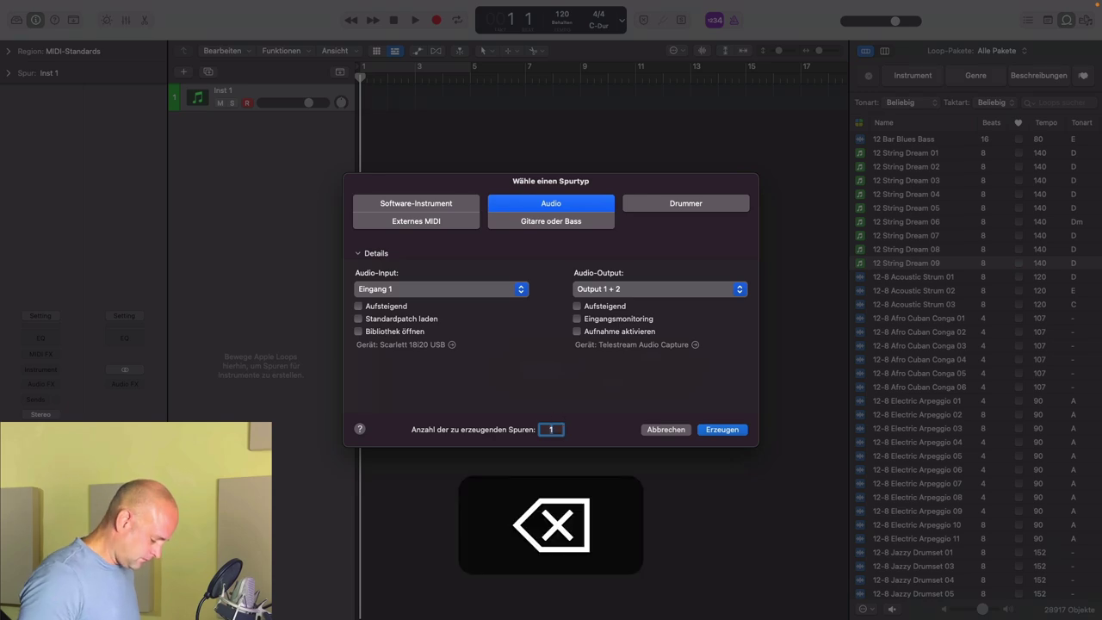
type("24")
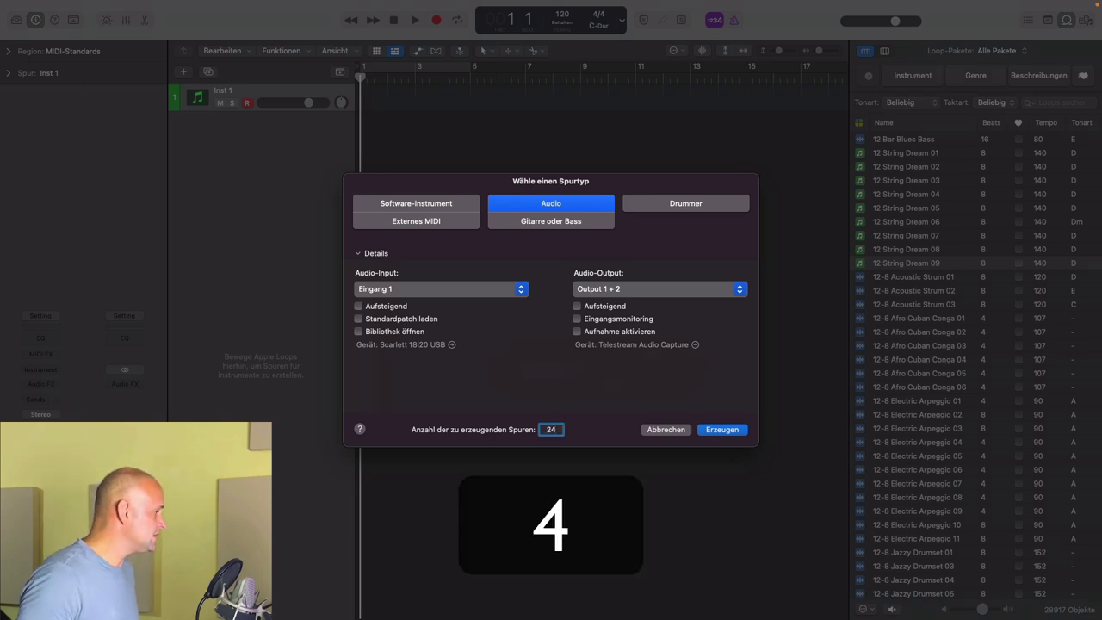
key("Return")
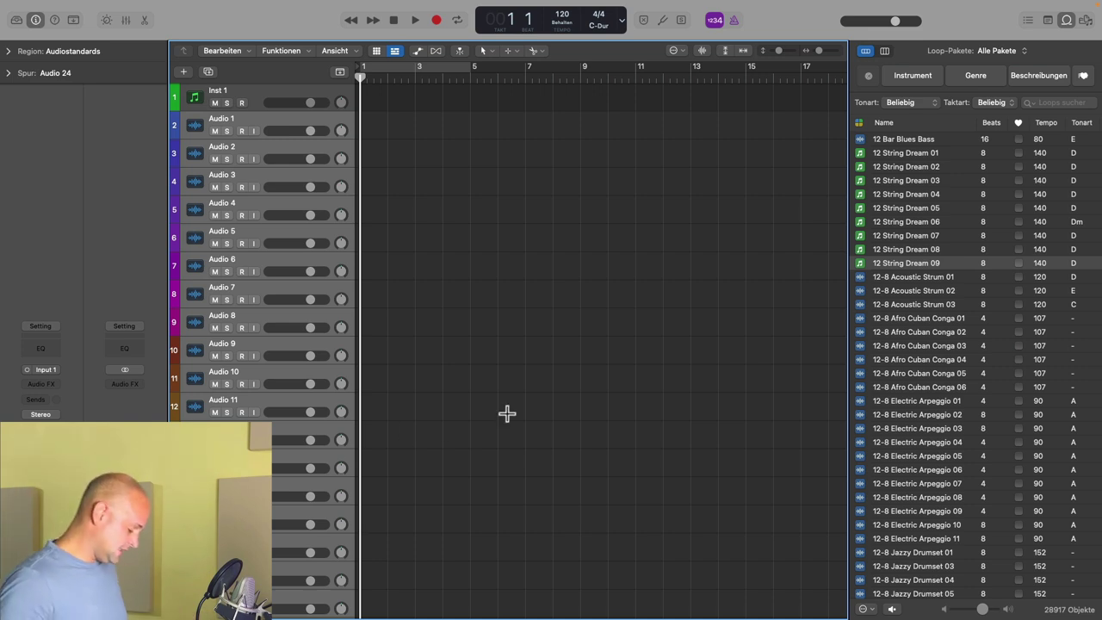
scroll(521, 410, "down", 3, "alt")
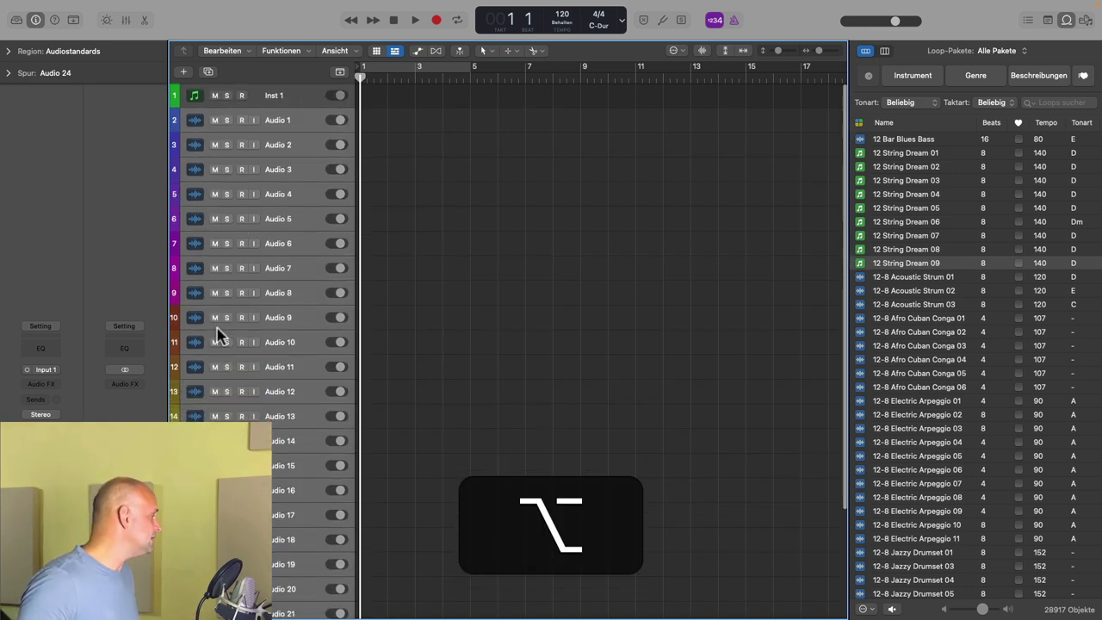
scroll(219, 335, "down", 2, "alt")
scroll(216, 334, "down", 1, "alt")
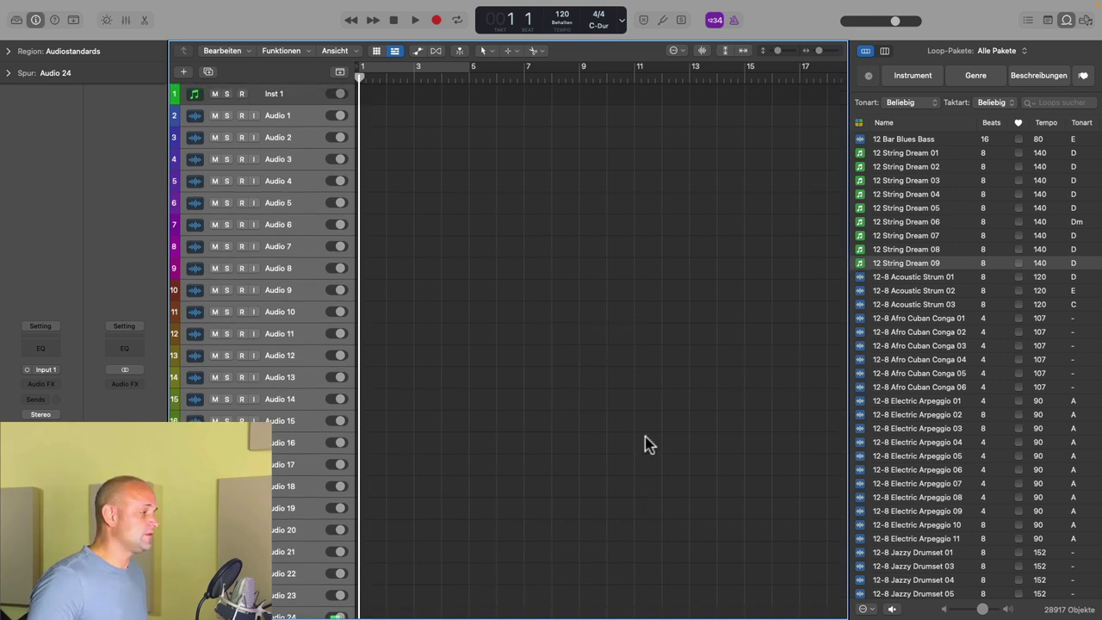
Step: Place the loops 12-8 Acoustic Strum 01 through 12-8 Electric Arpeggio 03 at bar 1 on the existing tracks, starting at track 3
left_click(915, 277)
key("shift")
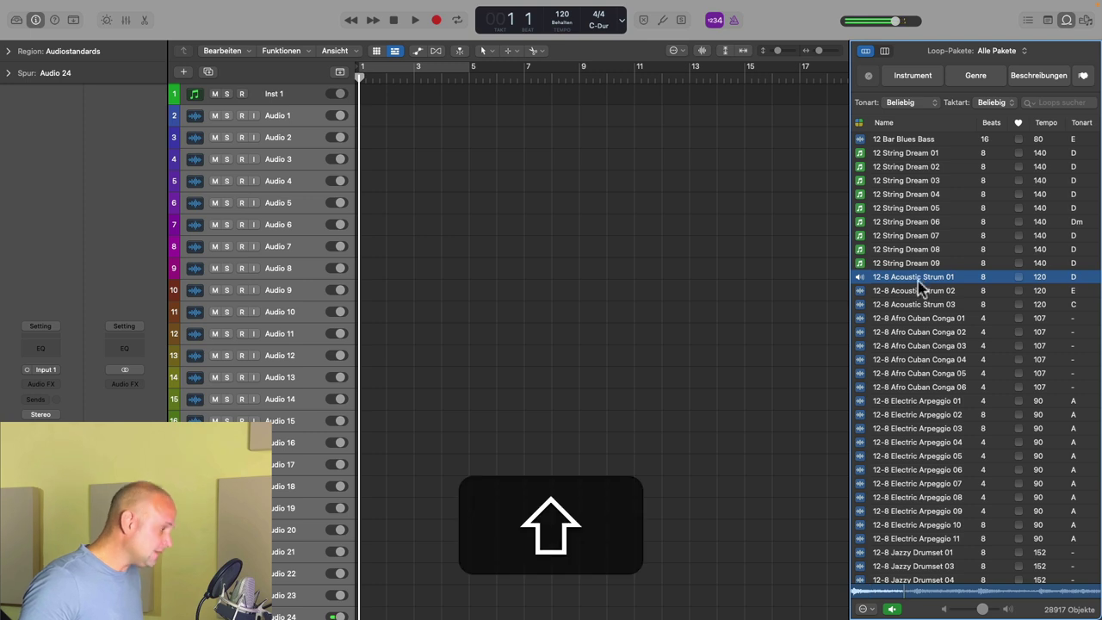
left_click(927, 427, "shift")
left_click_drag(941, 285, 361, 152)
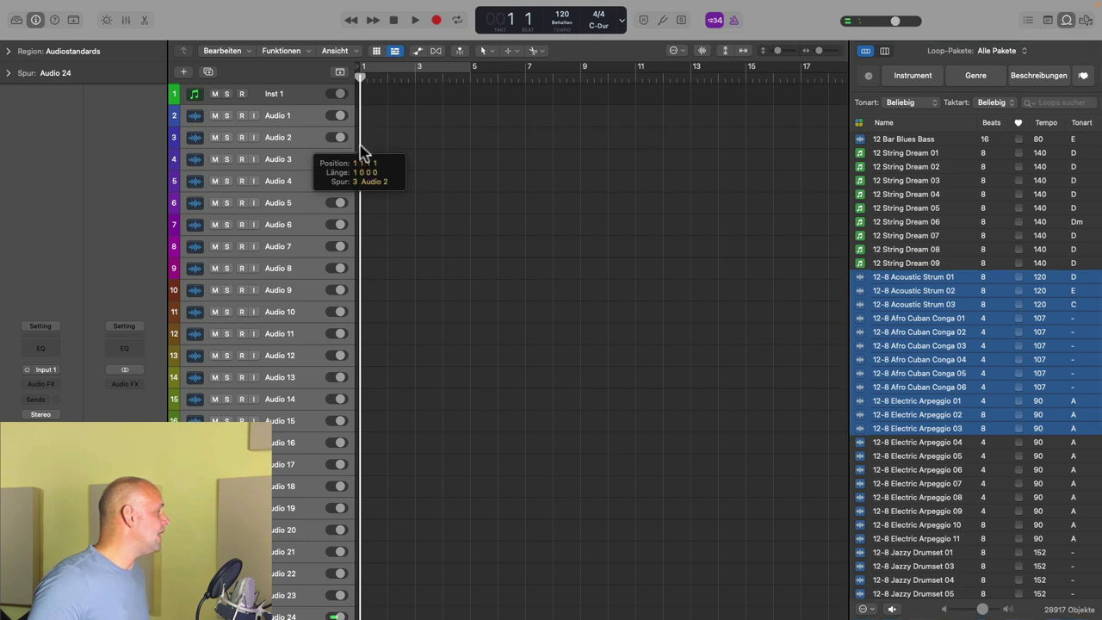
left_click(442, 158)
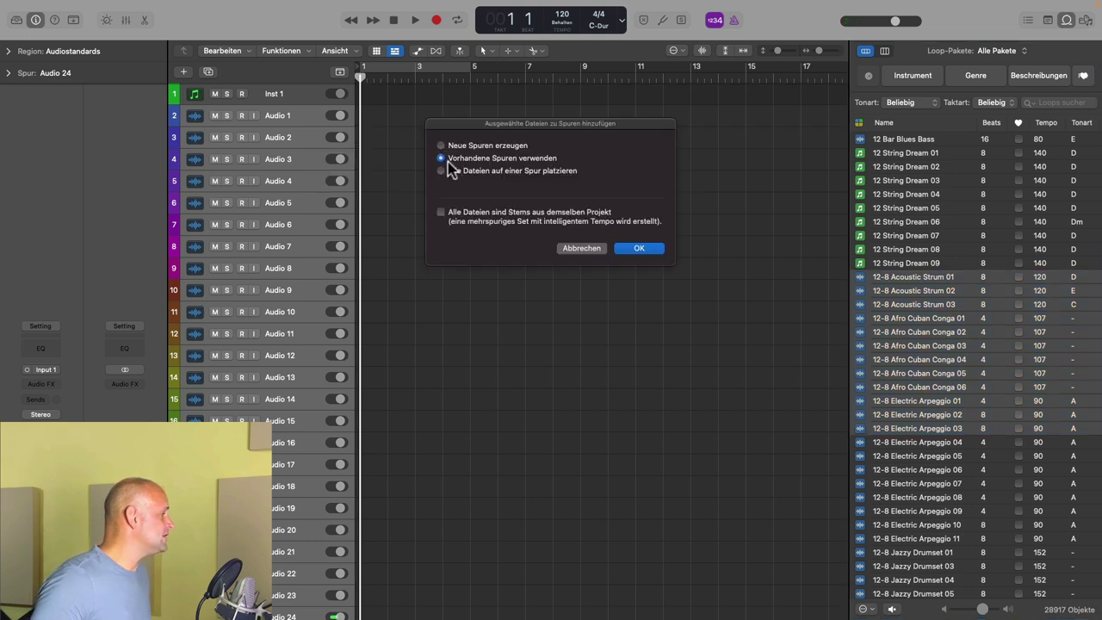
left_click(644, 250)
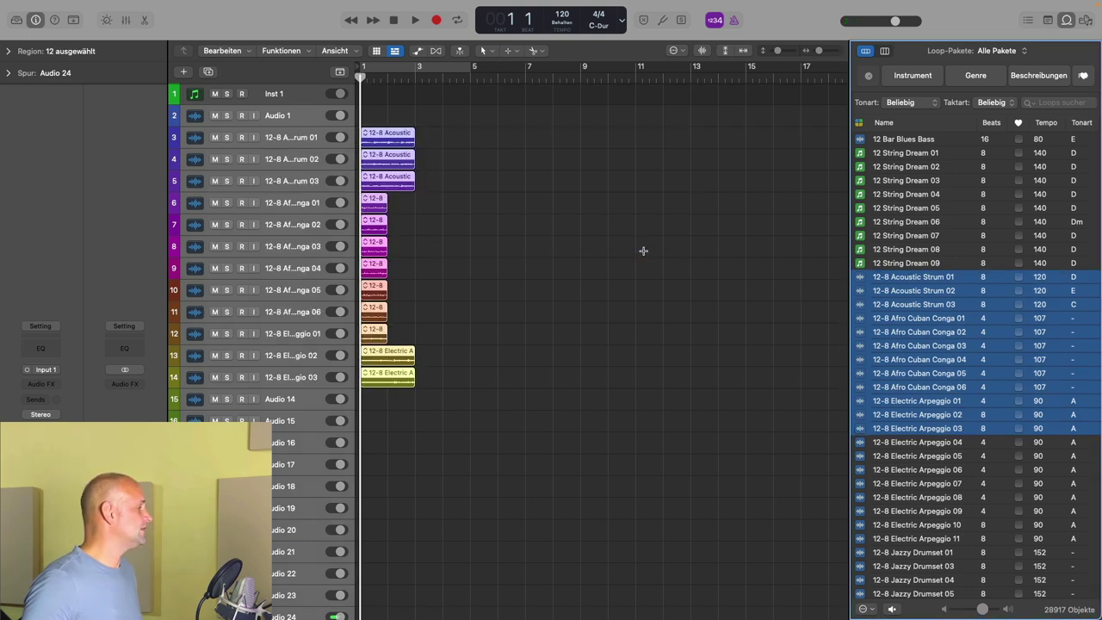
scroll(659, 417, "up", 6)
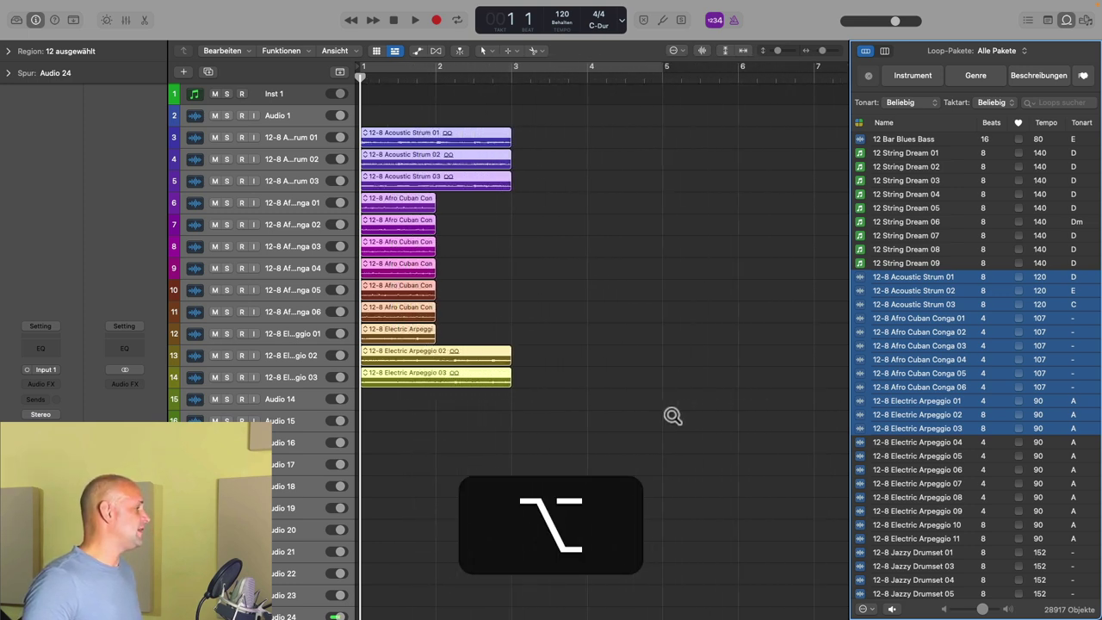
scroll(671, 416, "up", 1)
scroll(670, 414, "down", 3)
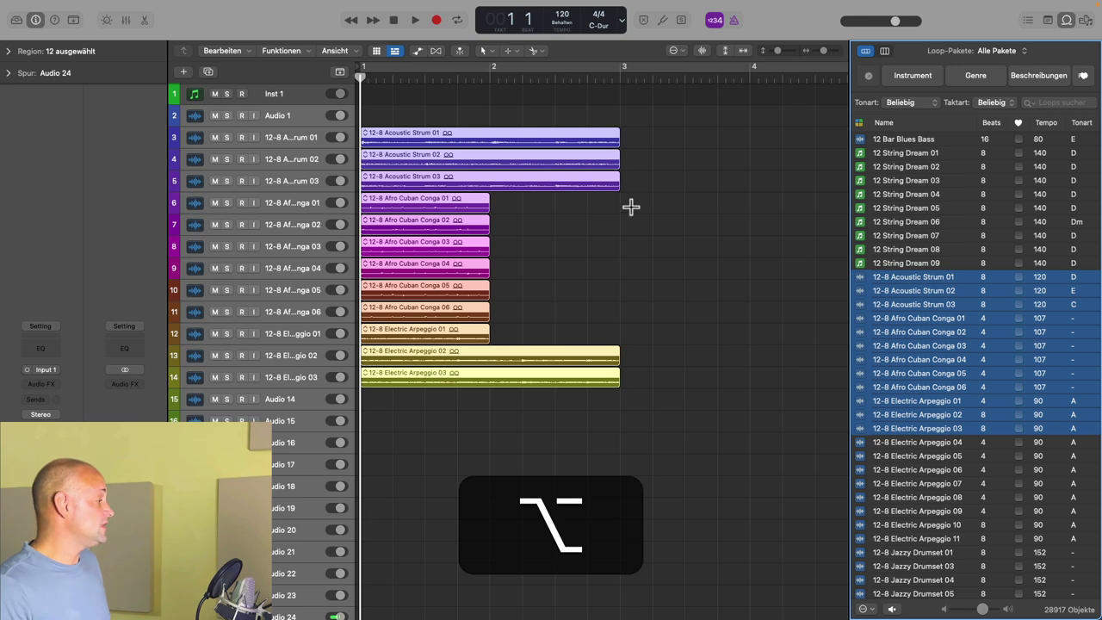
Step: Turn on waveform zoom and copy the 12-8 Acoustic Strum 01 region to track 10, starting just after bar 2
left_click(560, 204)
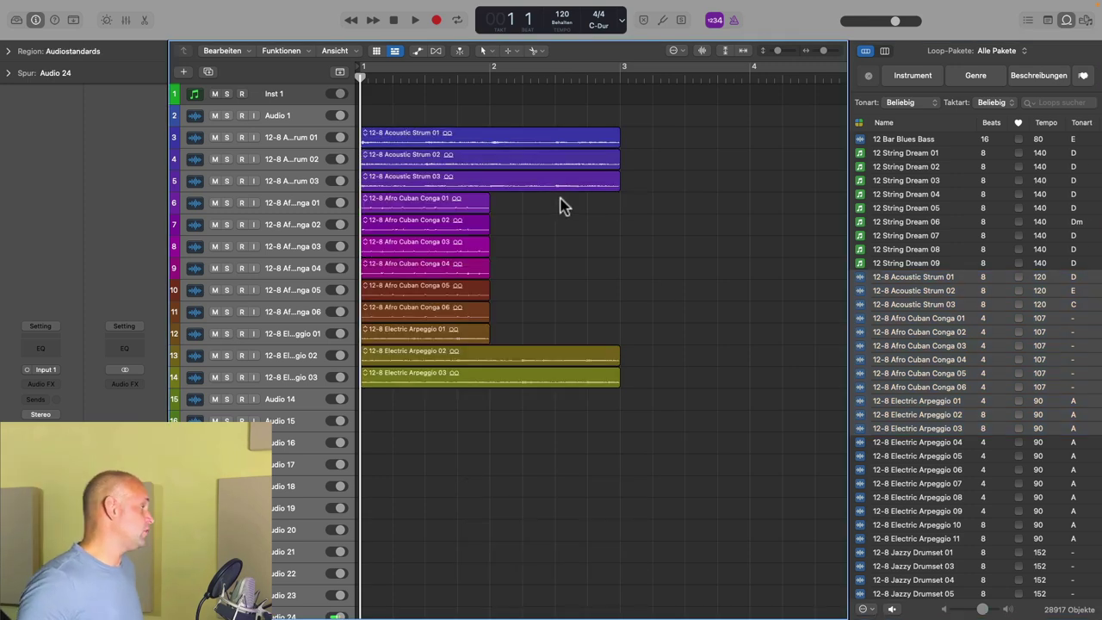
left_click(515, 139)
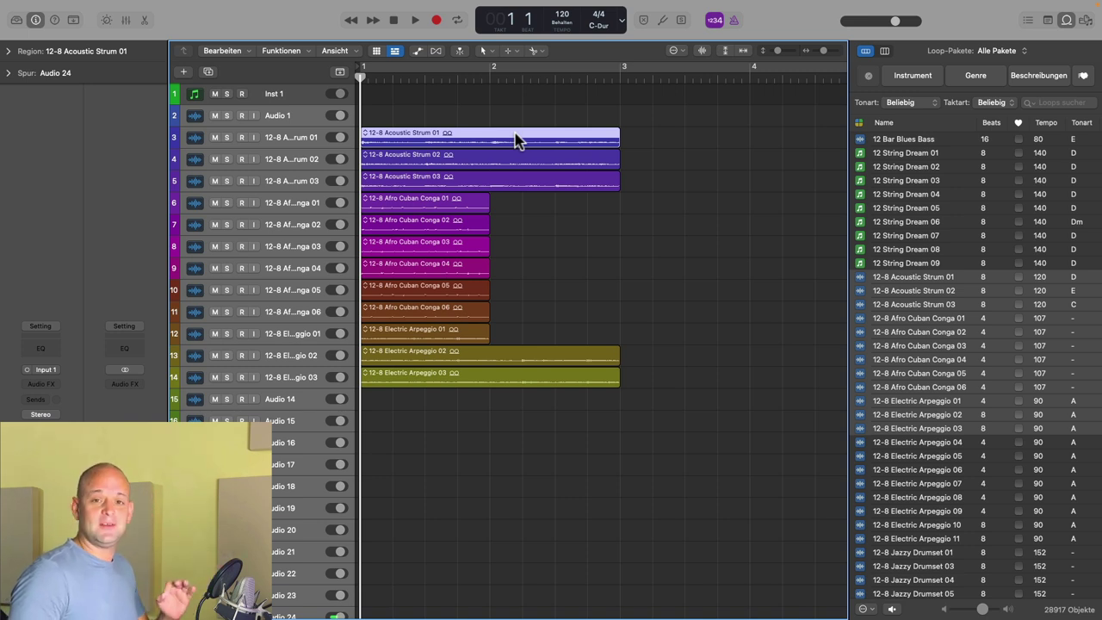
left_click(702, 51)
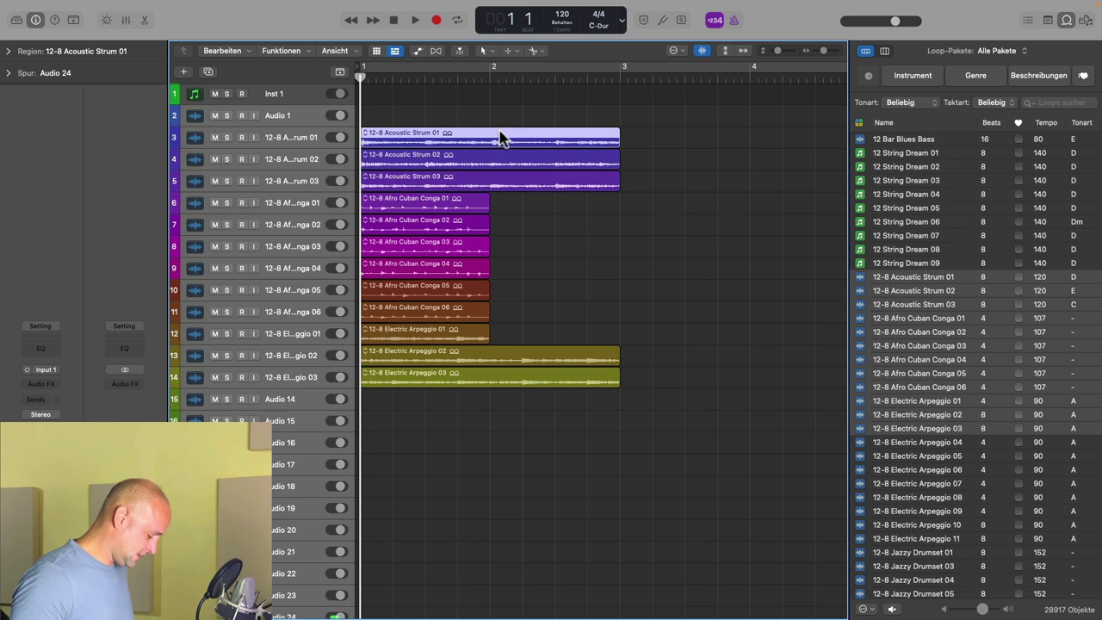
key("alt")
left_click_drag(499, 138, 654, 286)
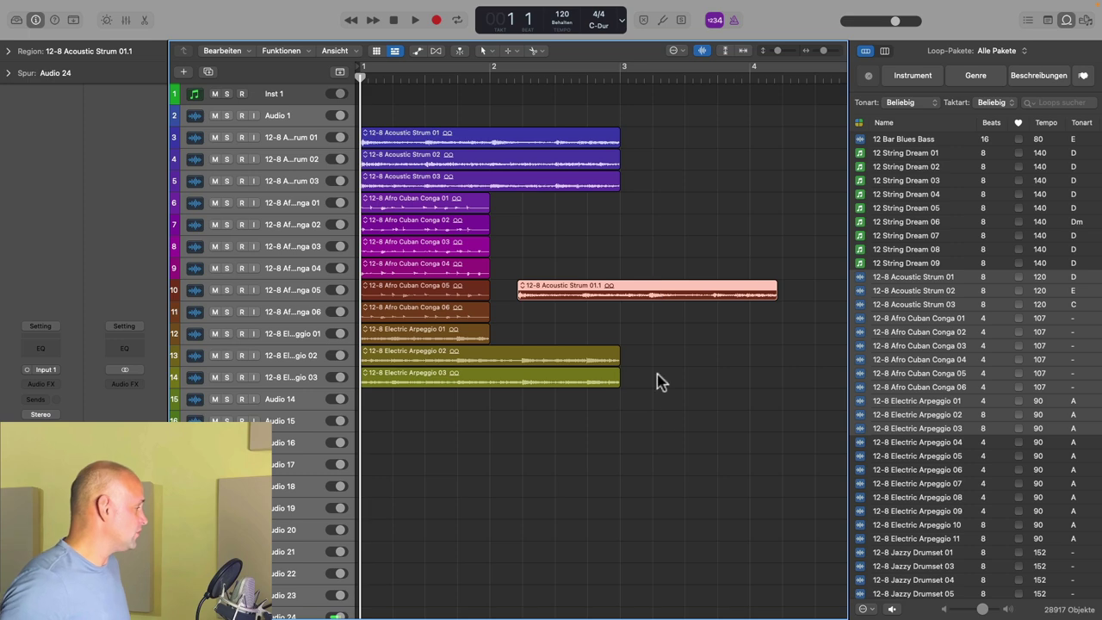
Step: Show the mixer and colour the 12-8 Acoustic Strum 01 channel bright red from the colour palette
key("x")
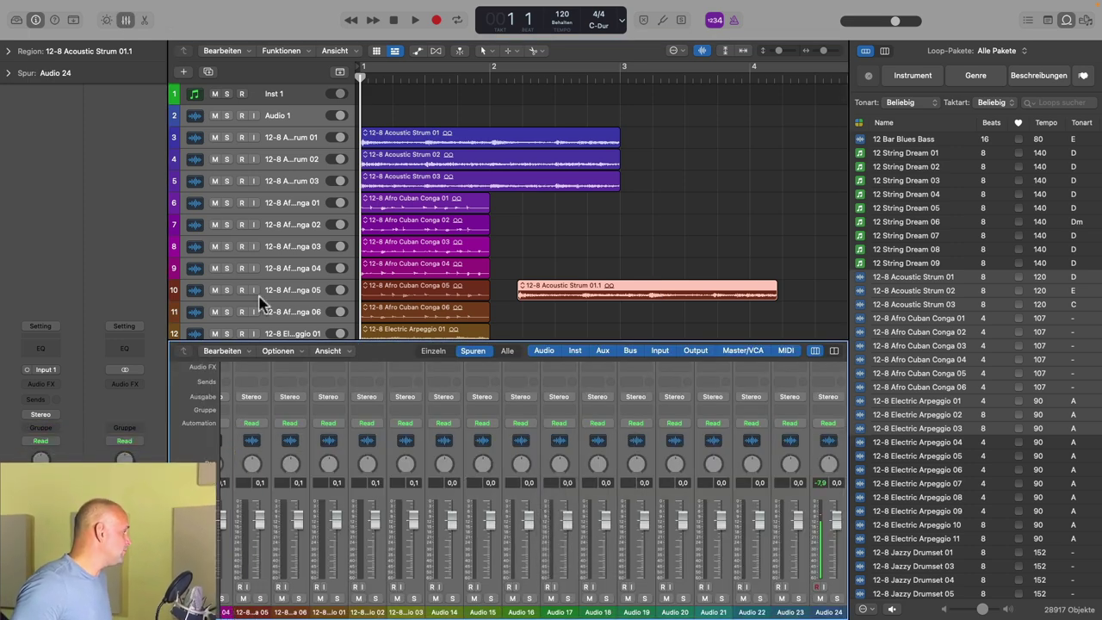
left_click(293, 142)
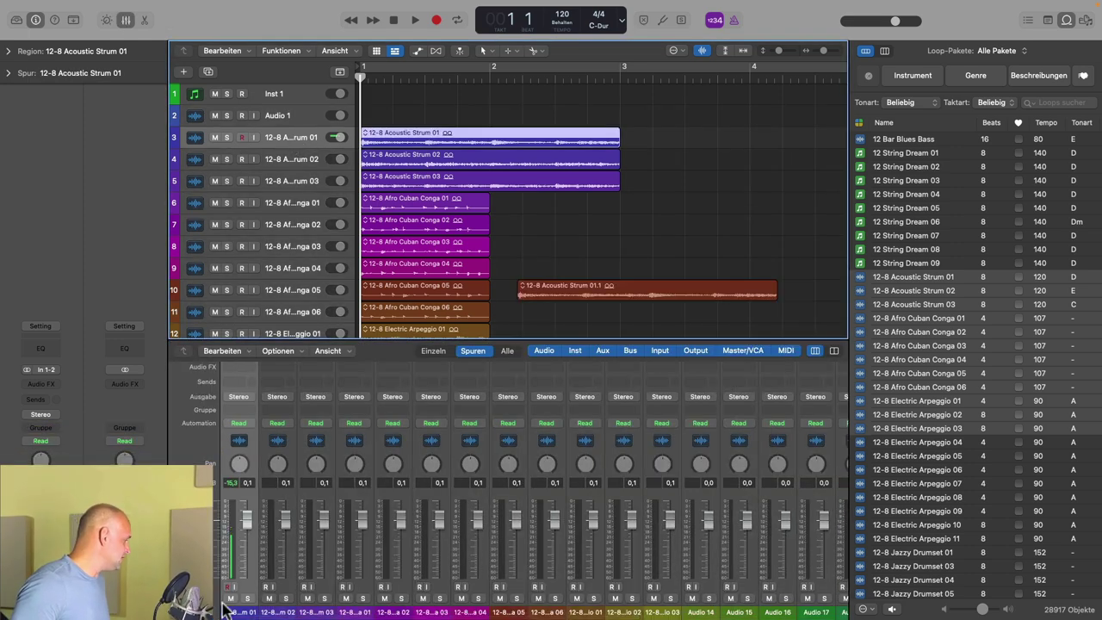
left_click(241, 609)
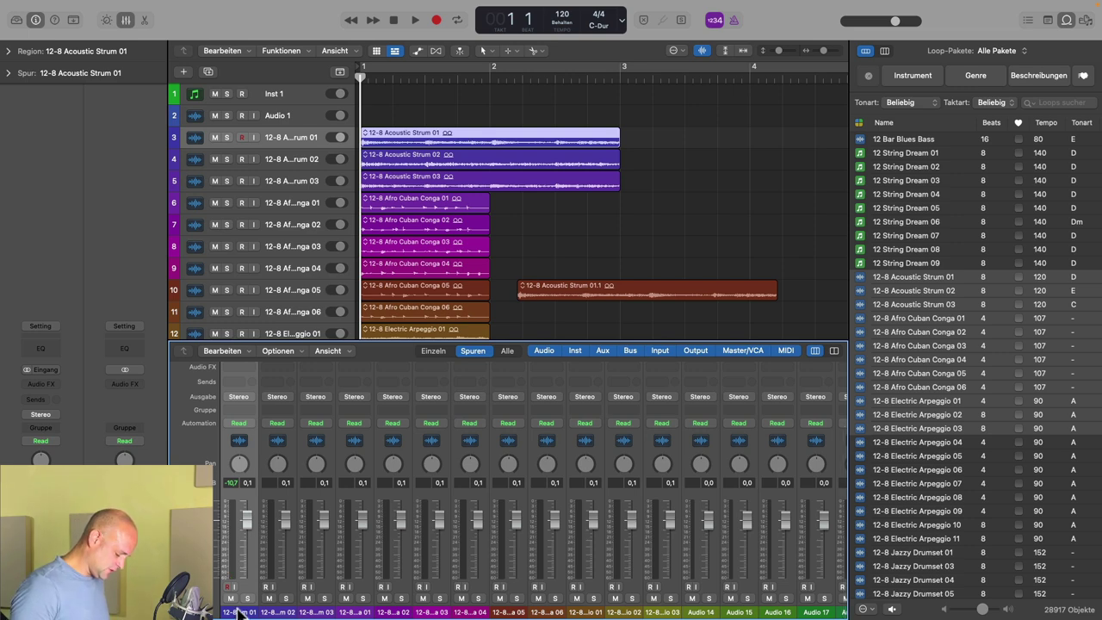
key("alt+c")
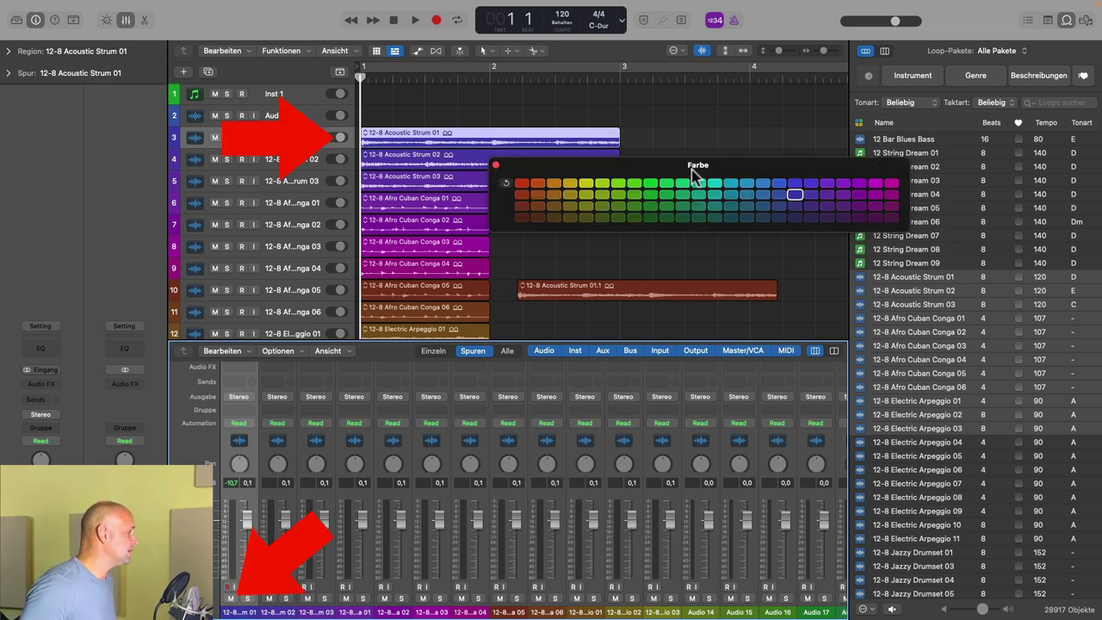
left_click(522, 184)
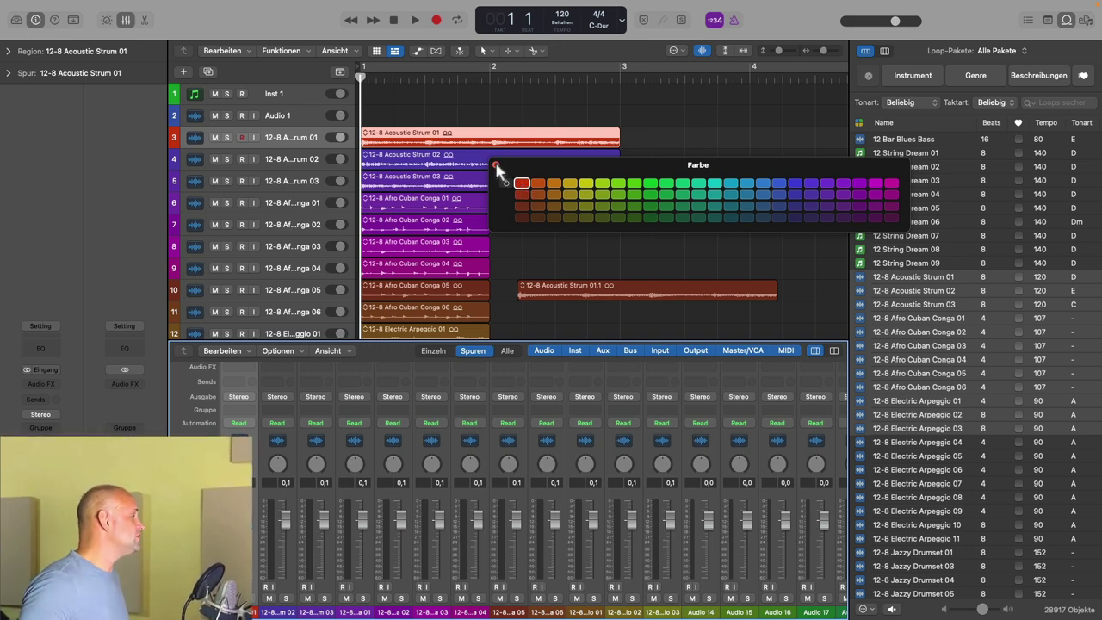
left_click(496, 165)
Step: Colour the 12-8 Acoustic Strum 03 track bright green from the colour palette
left_click(290, 182)
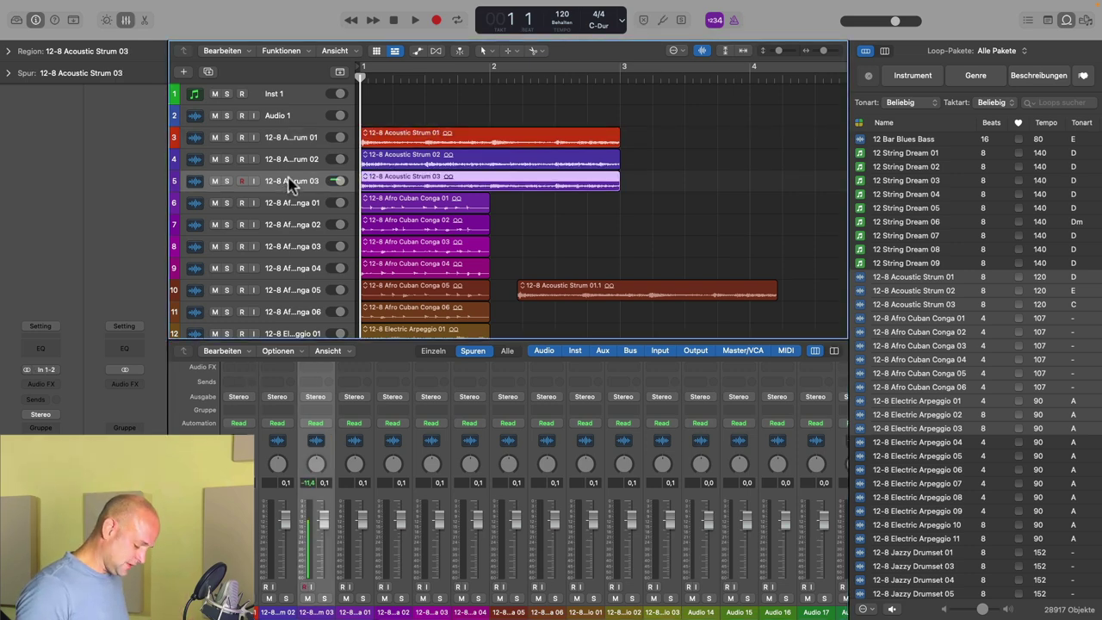
key("alt+c")
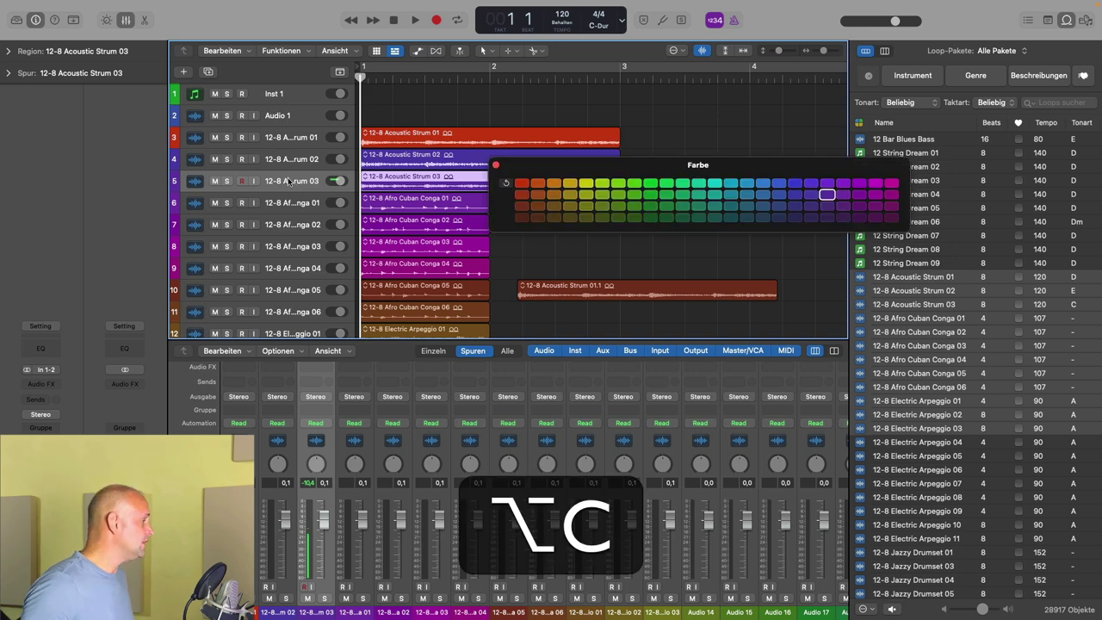
left_click(634, 183)
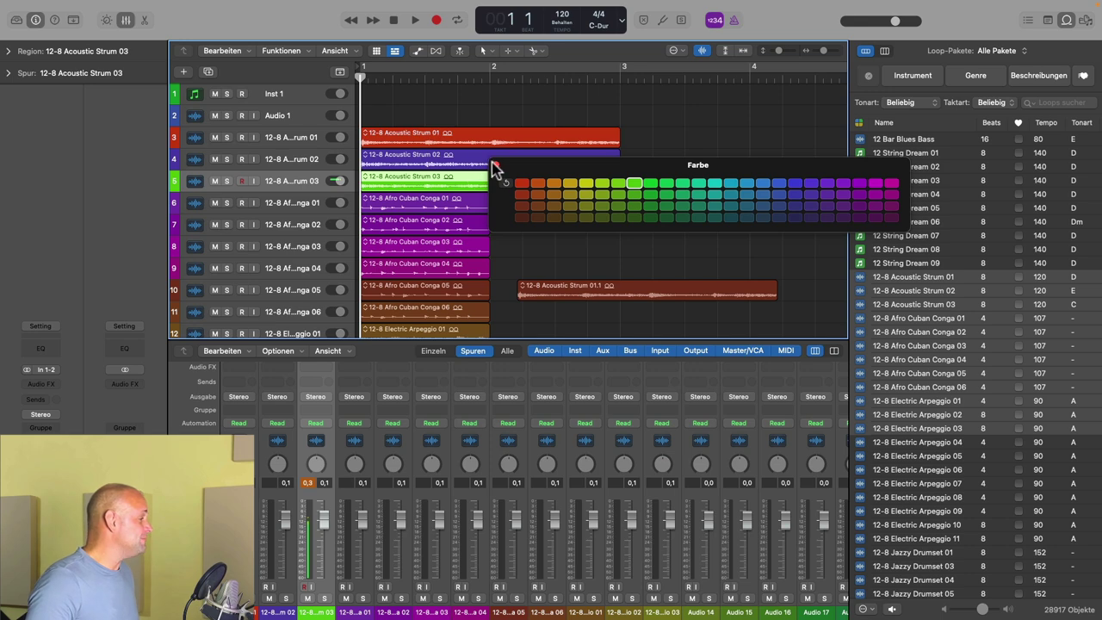
left_click(496, 168)
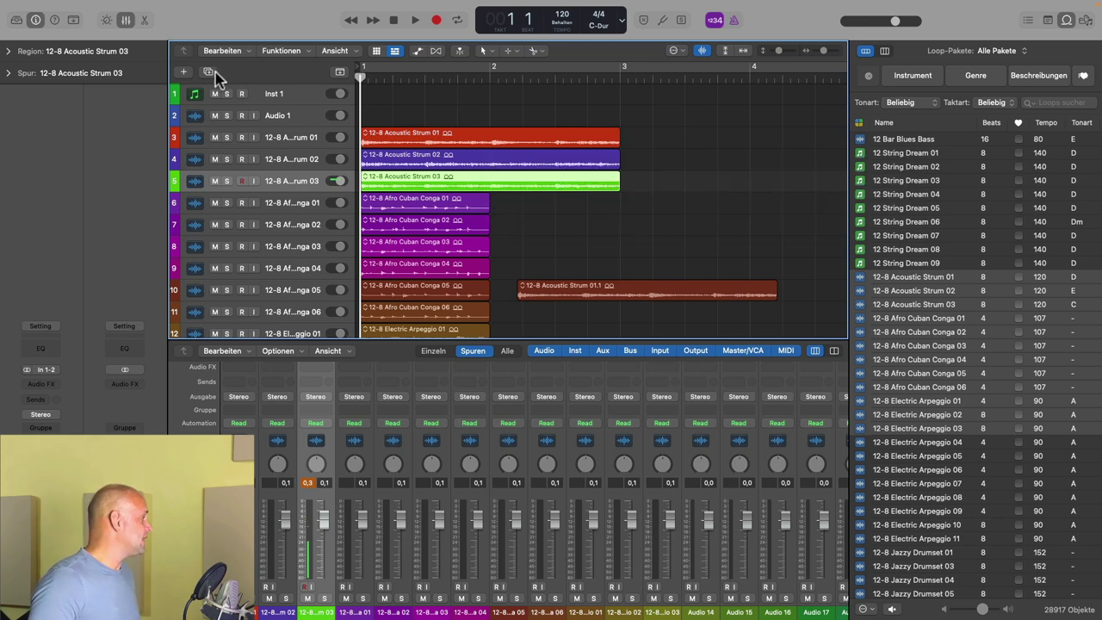
Step: Show the global tracks and hide Arrangement, Tempo and Taktart/Tonart, keeping only Marker
left_click(340, 73)
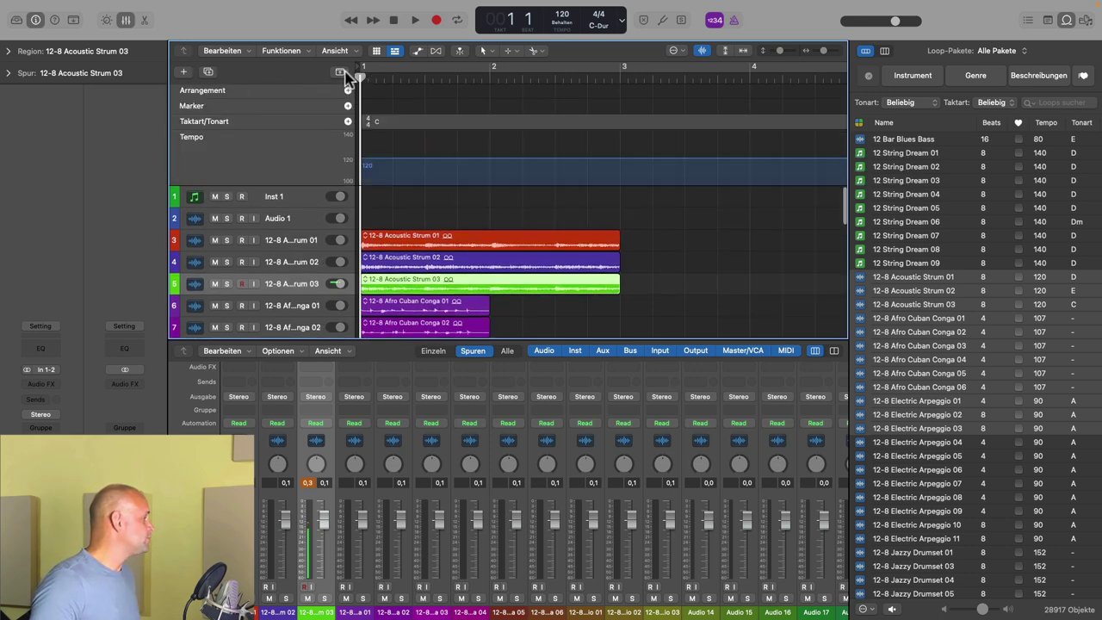
right_click(300, 93)
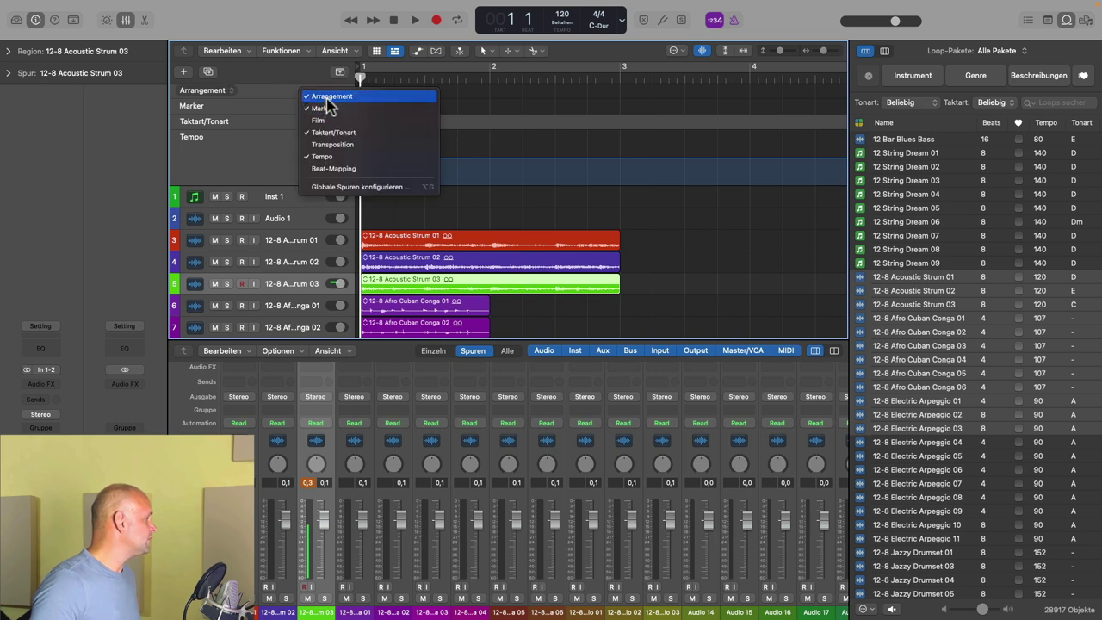
left_click(329, 98)
right_click(255, 112)
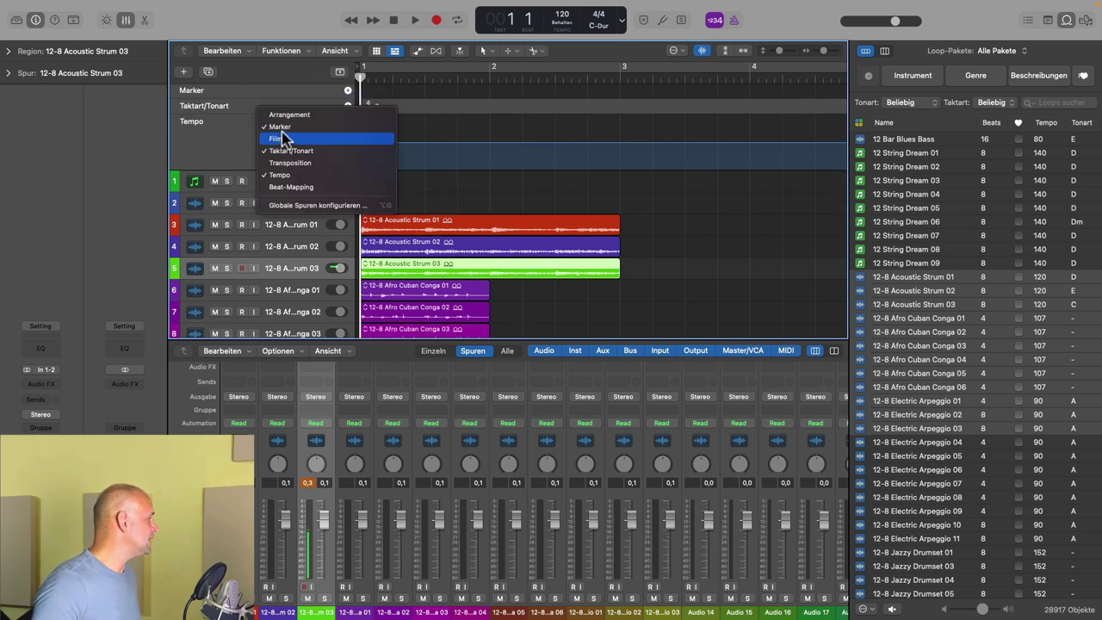
left_click(292, 175)
right_click(245, 107)
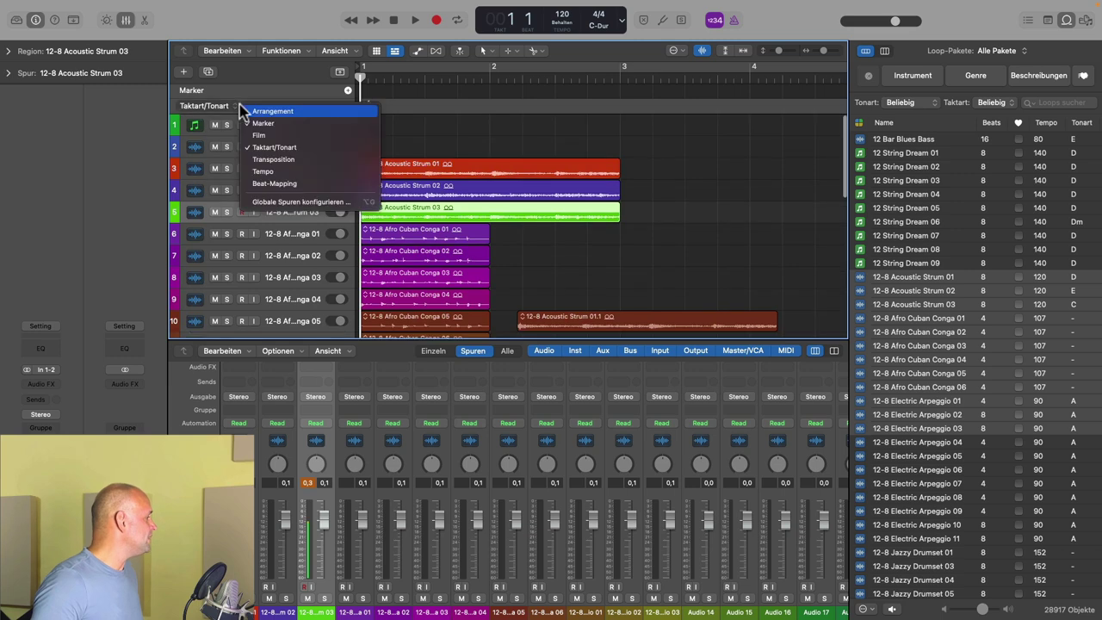
left_click(314, 148)
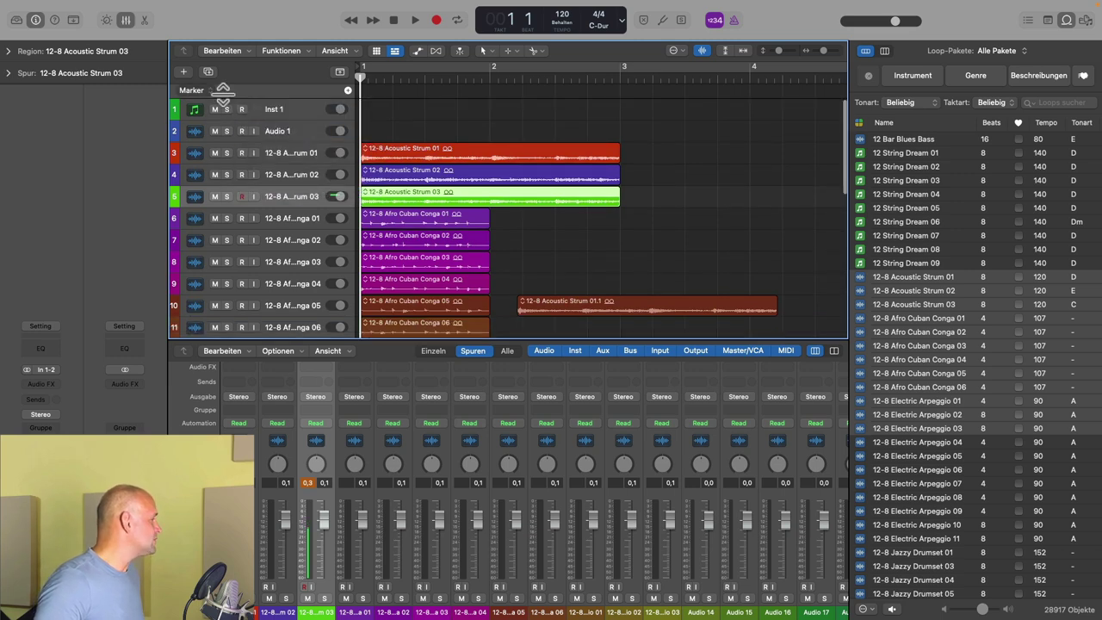
Step: Increase the height of the marker track and hide the mixer and the loop browser
left_click_drag(222, 98, 229, 165)
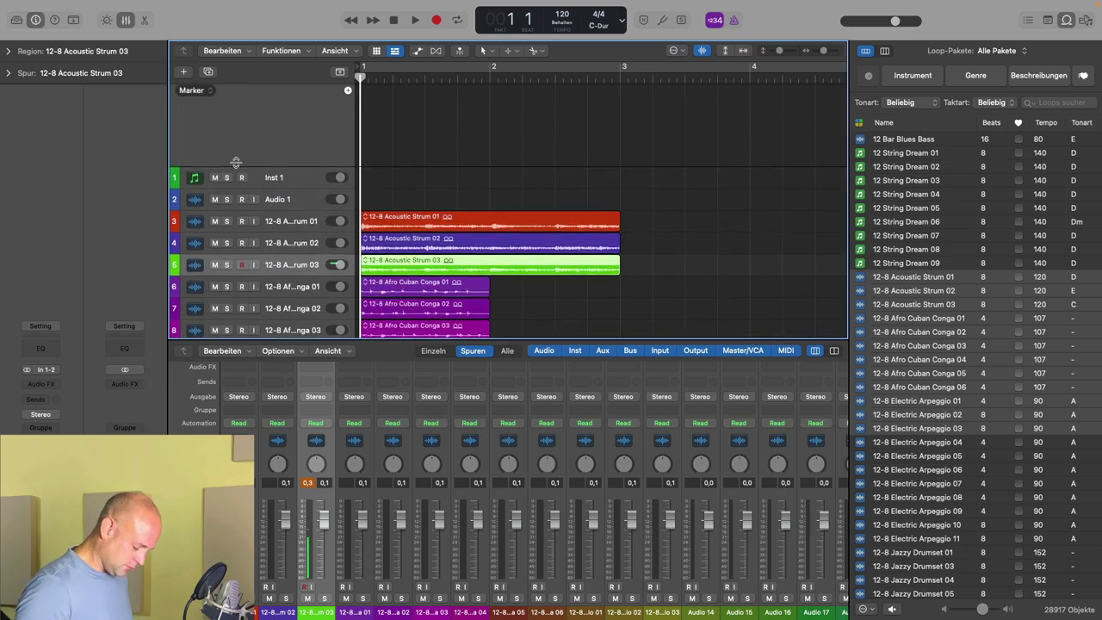
key("x")
key("o")
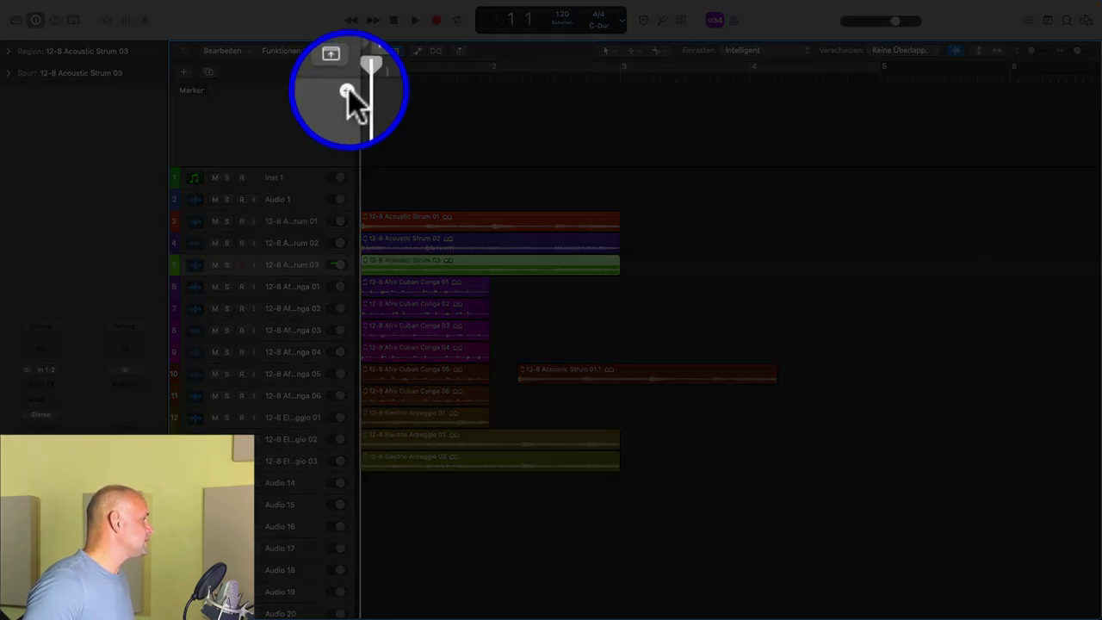
Step: Create markers at bar 1 and bar 2 in the marker track
left_click(348, 88)
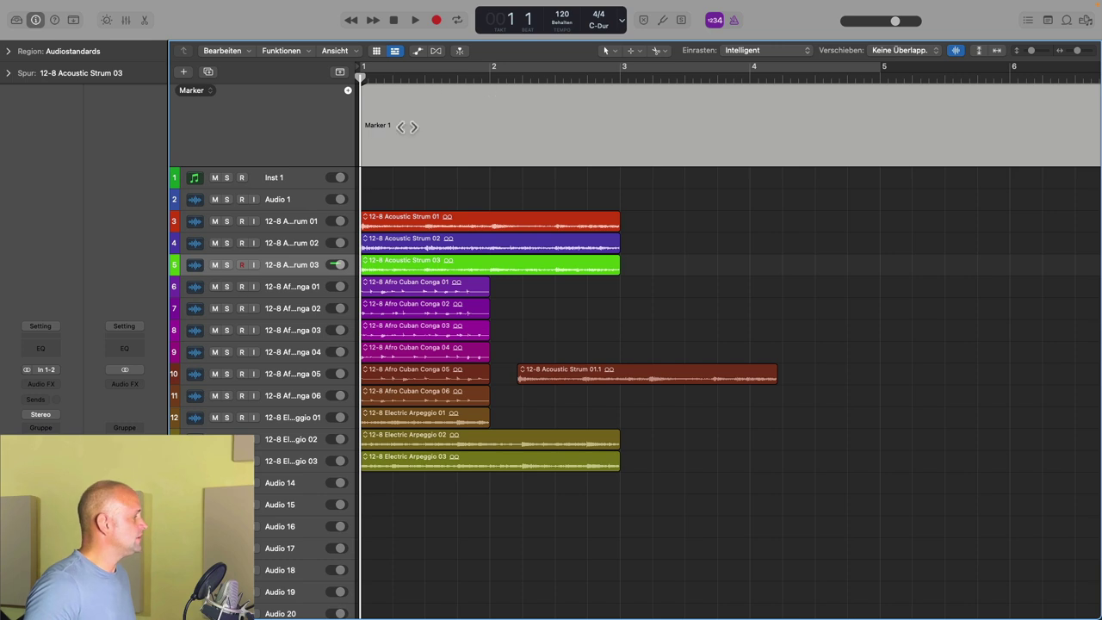
left_click(493, 85)
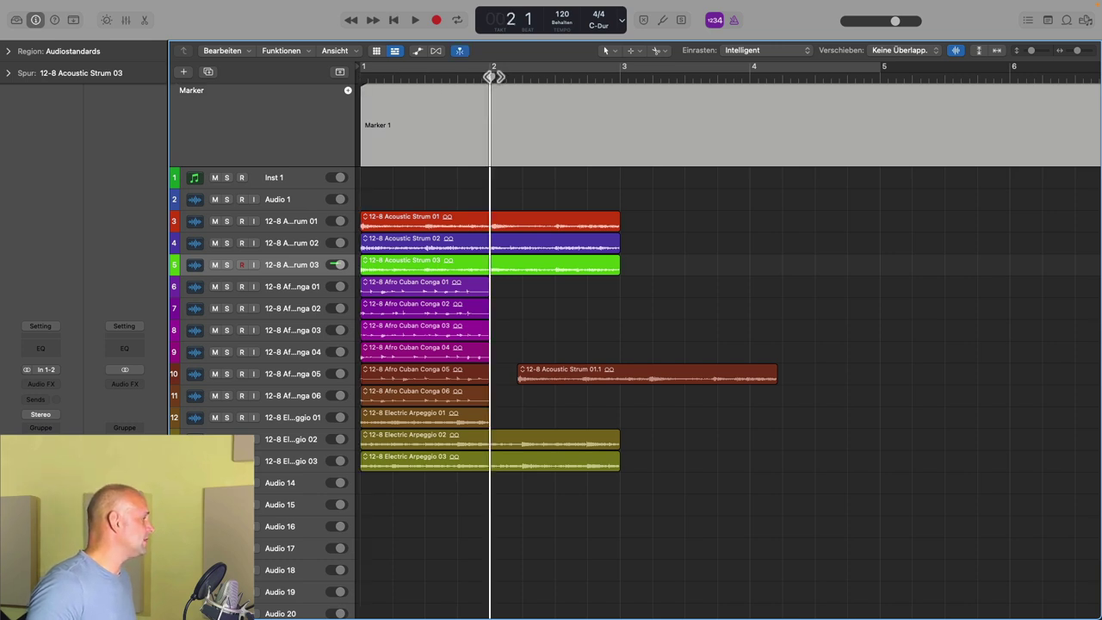
left_click(347, 89)
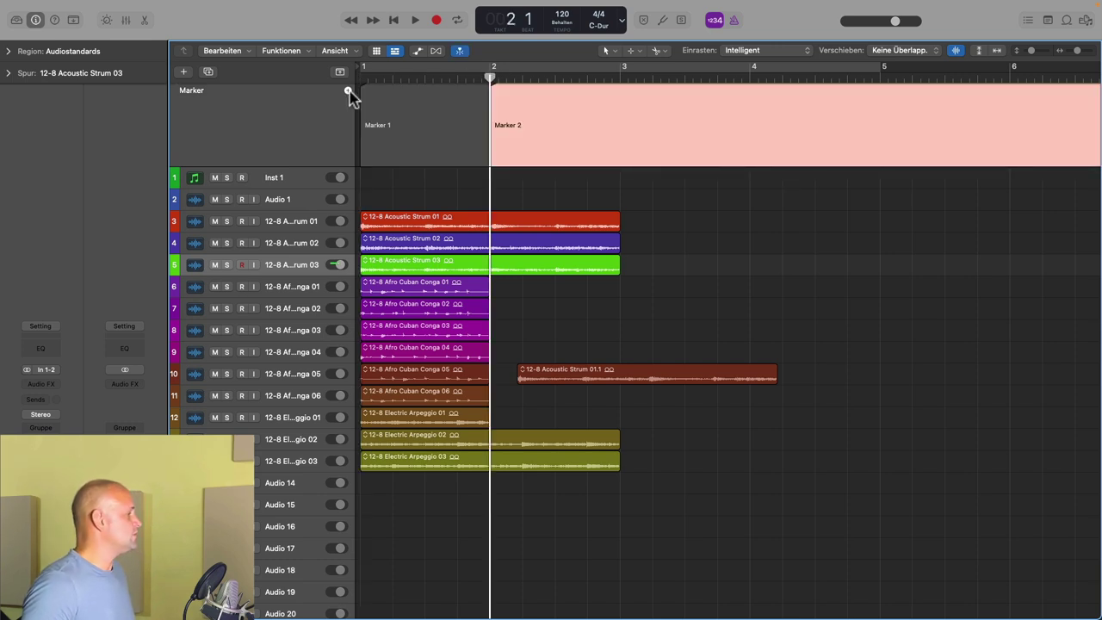
Step: Add a marker at each of bars 3, 4 and 5, and return the playhead to the project start
key("period")
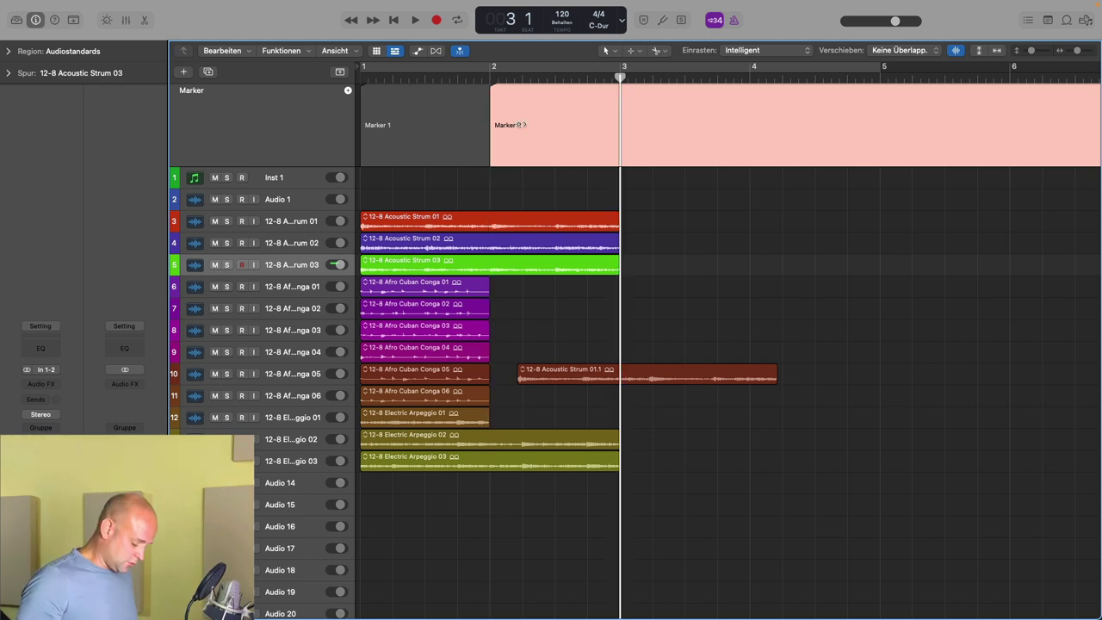
key("alt")
key("alt+apostrophe")
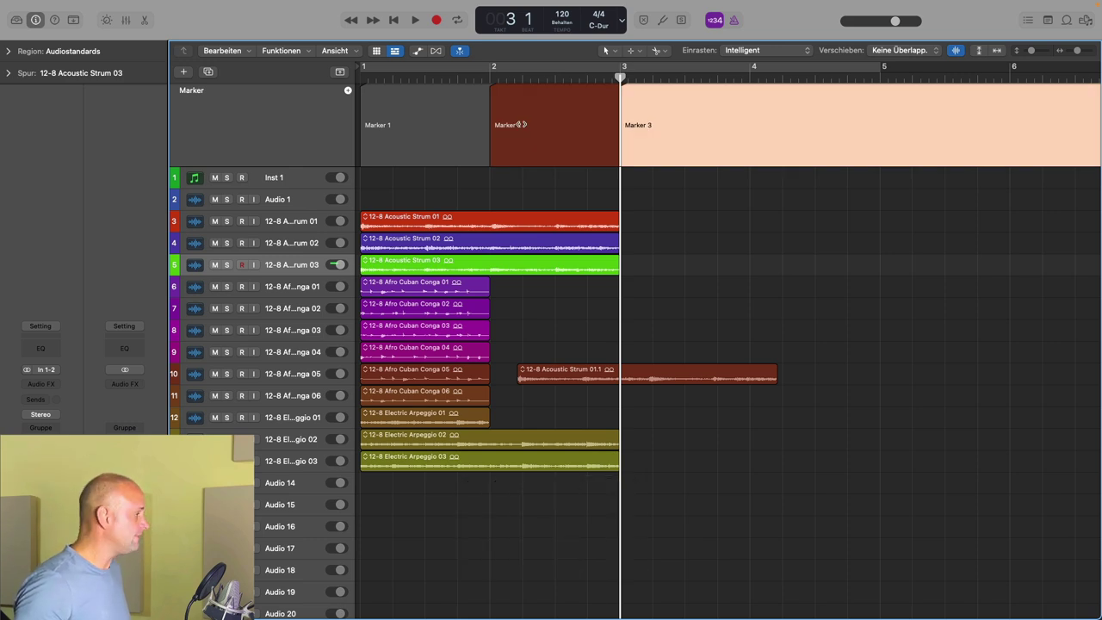
key("period")
key("alt+apostrophe")
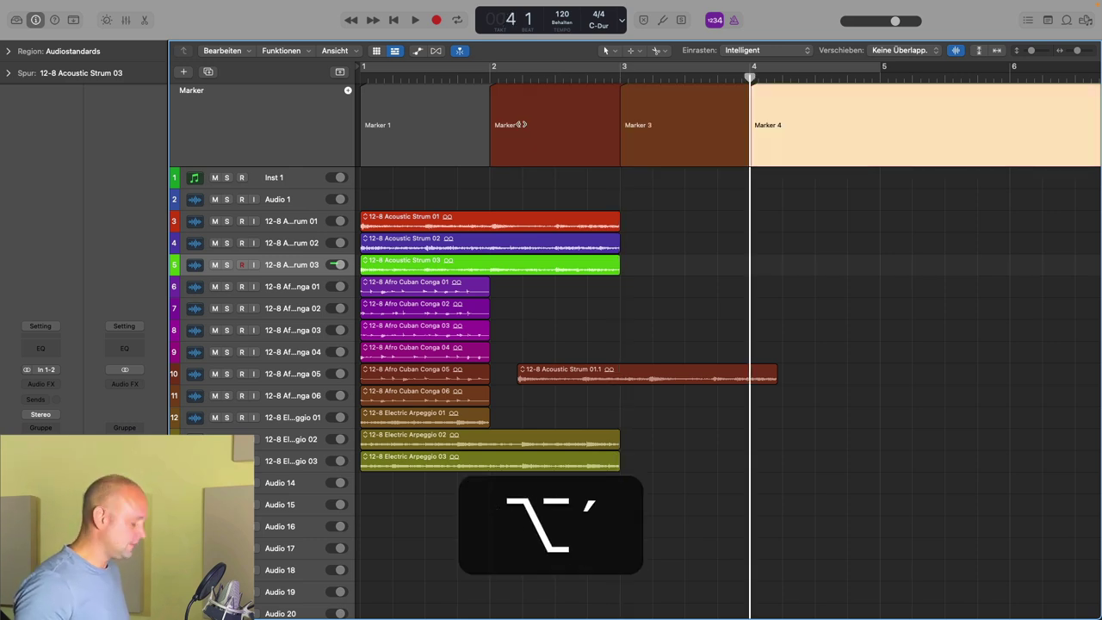
key("period")
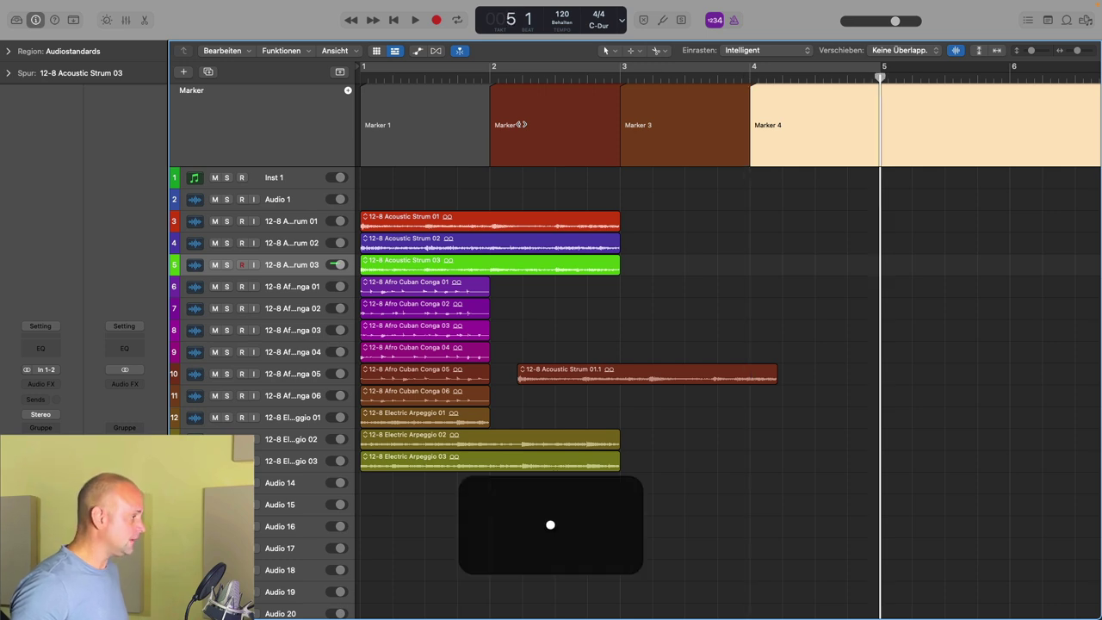
key("alt+apostrophe")
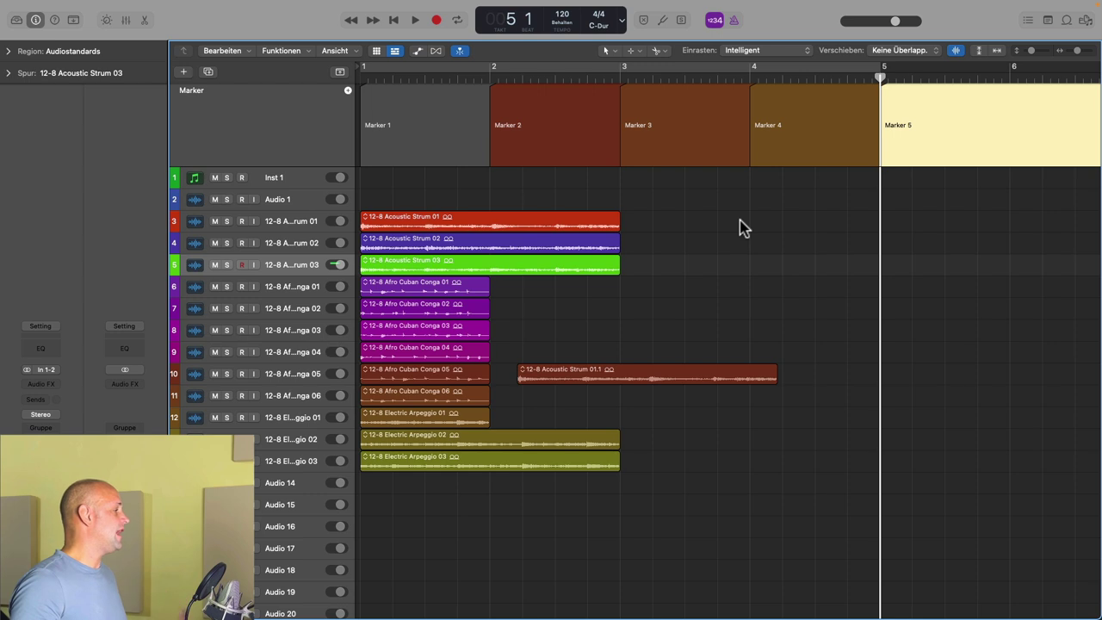
key("Return")
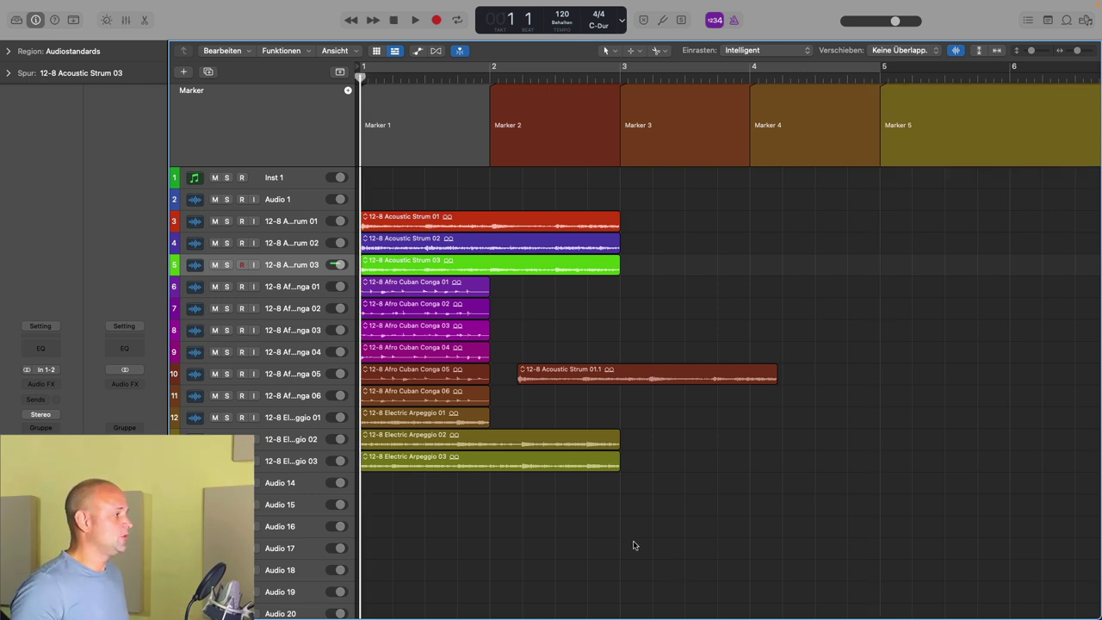